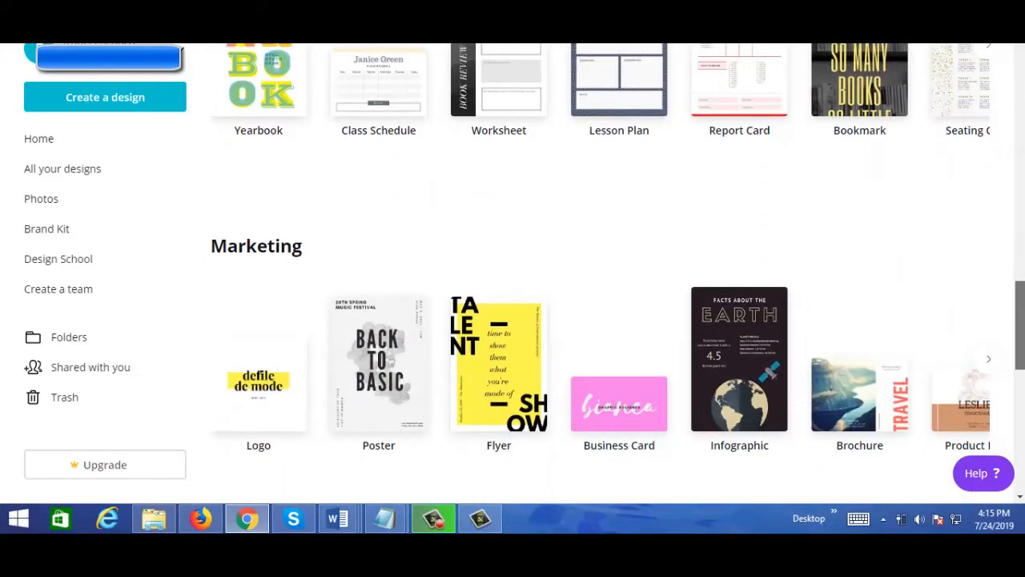
- Start a new infographic design and apply the "How to Write an Effective Copy" template from the Process Infographic group
{"action": "scroll", "coordinate": [263, 263], "scroll_direction": "down", "scroll_amount": 1}
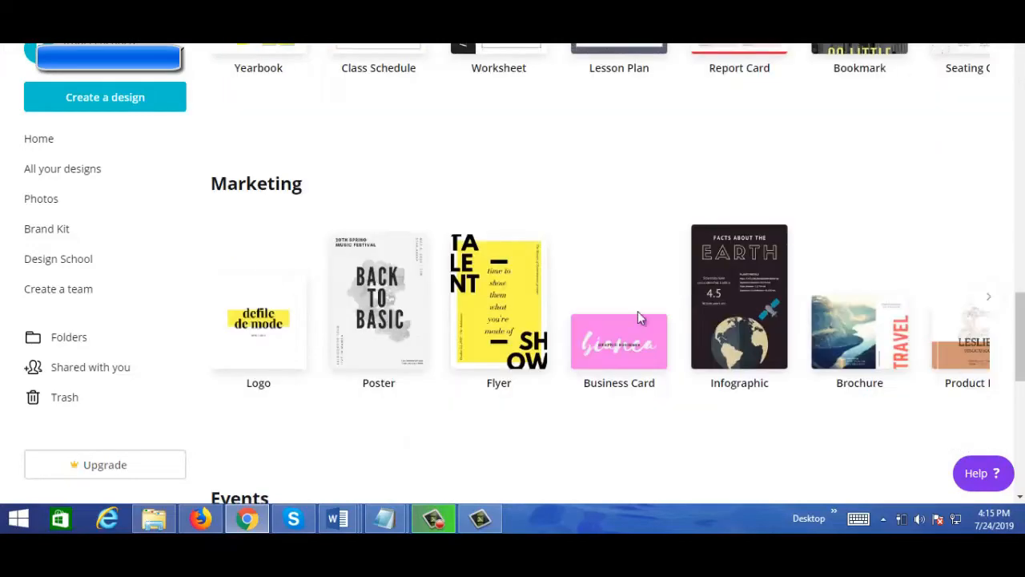
{"action": "left_click", "coordinate": [739, 358]}
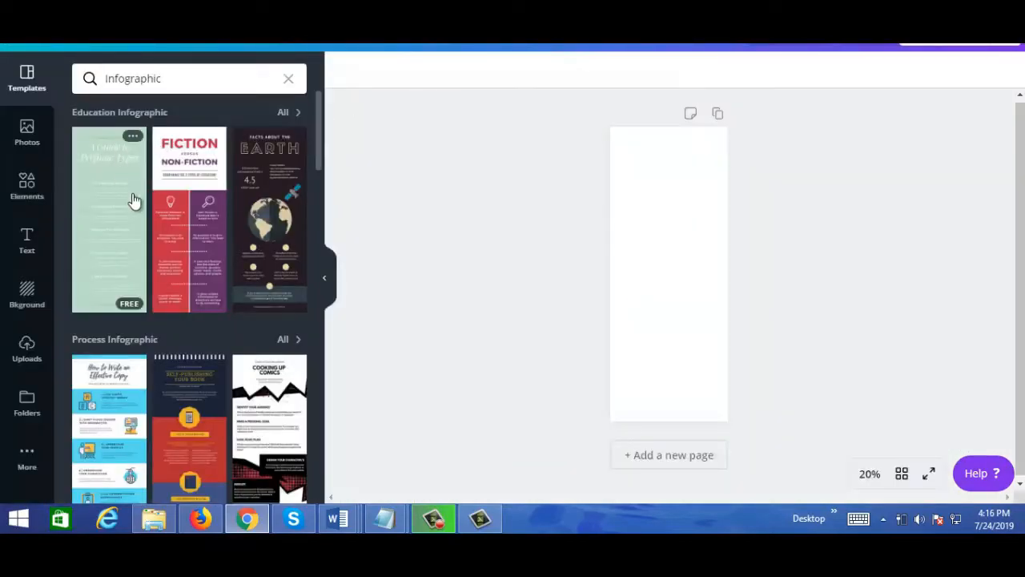
{"action": "left_click_drag", "start_coordinate": [317, 149], "coordinate": [322, 188]}
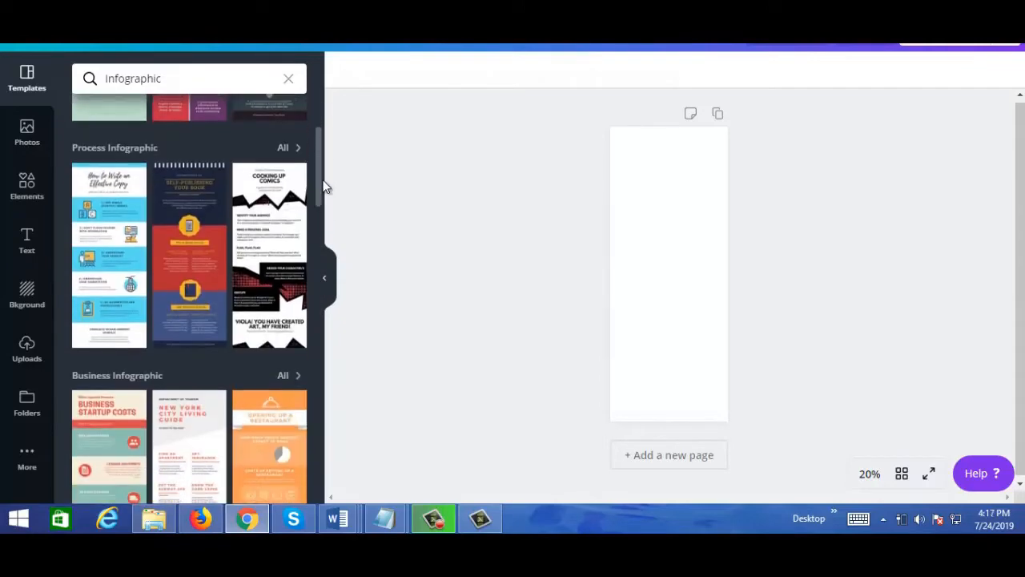
{"action": "left_click", "coordinate": [112, 245]}
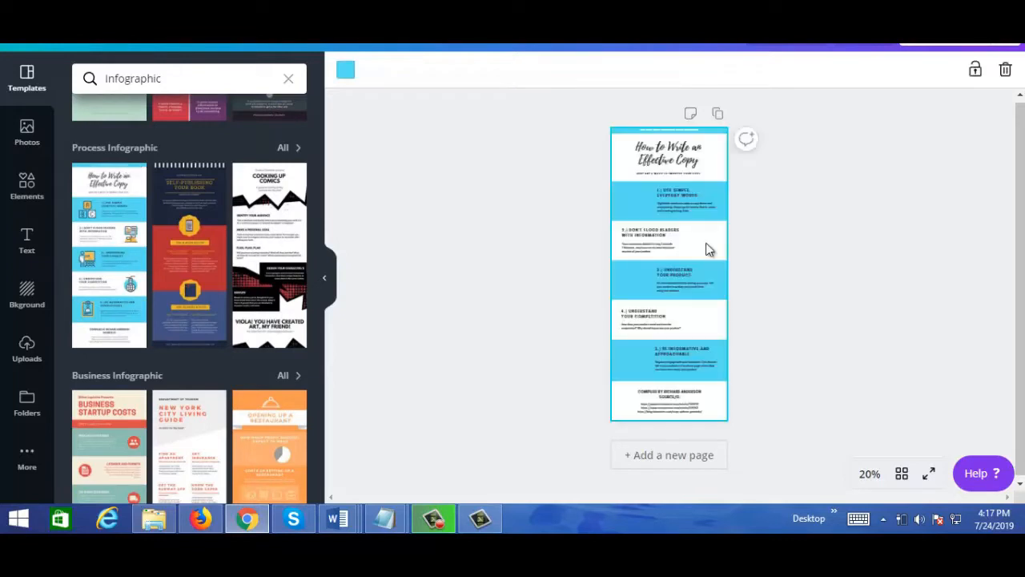
- Replace "THE ANY CITY WRITER'S CLUB" in the blue header strip with "WEIGHT LOSS TIPS"
{"action": "left_click", "coordinate": [870, 475]}
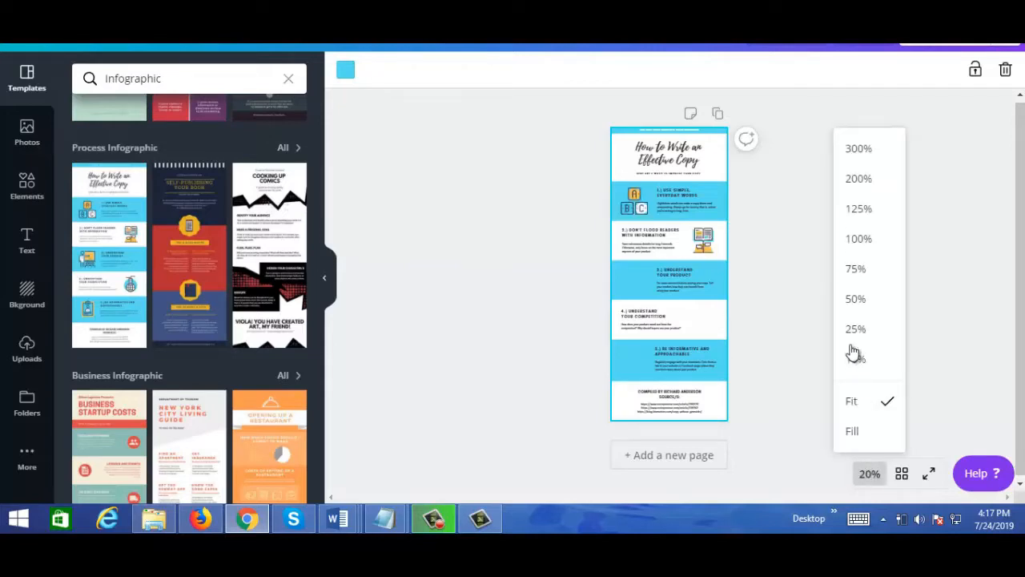
{"action": "left_click", "coordinate": [856, 300]}
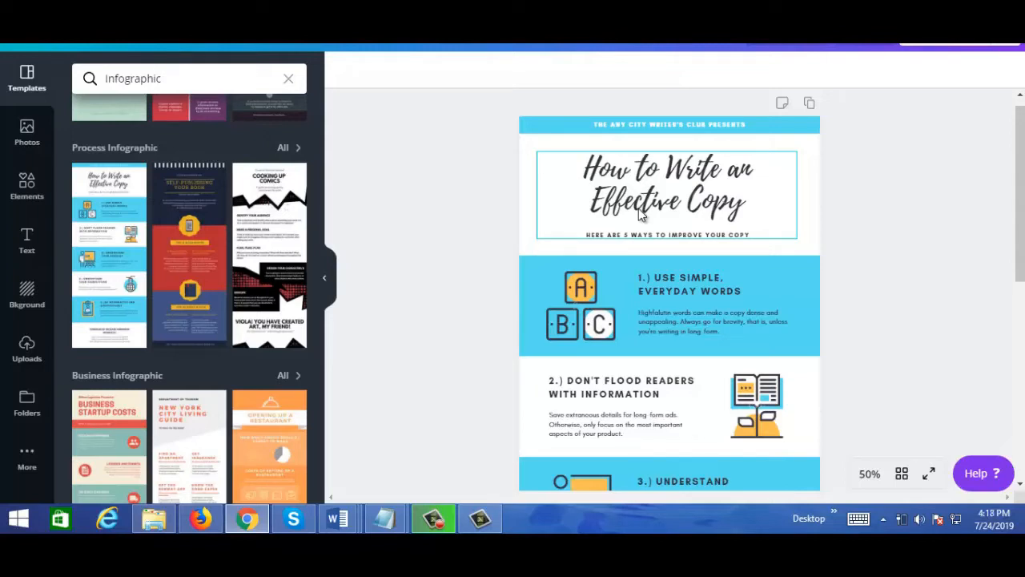
{"action": "left_click", "coordinate": [684, 126]}
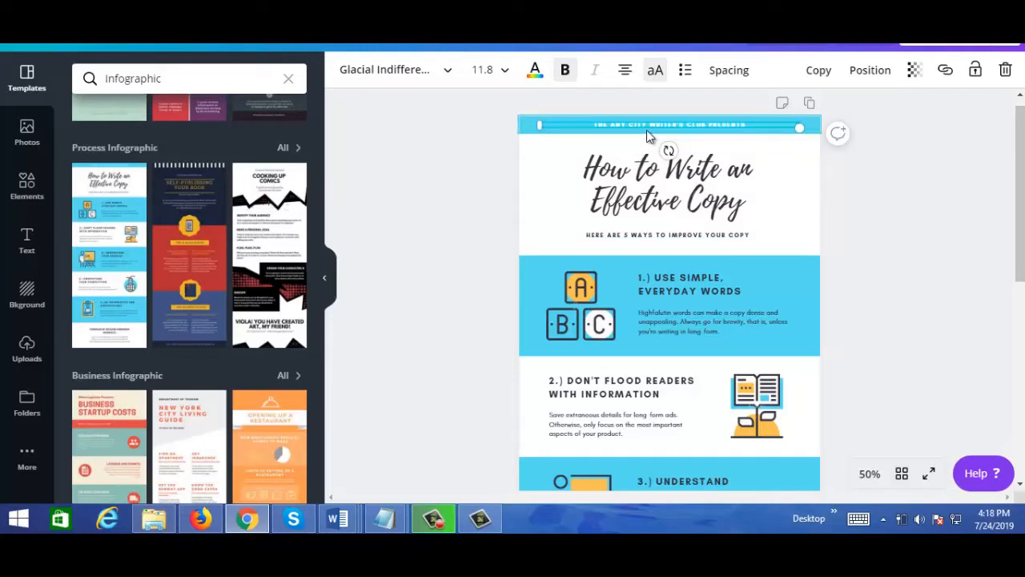
{"action": "left_click", "coordinate": [870, 475]}
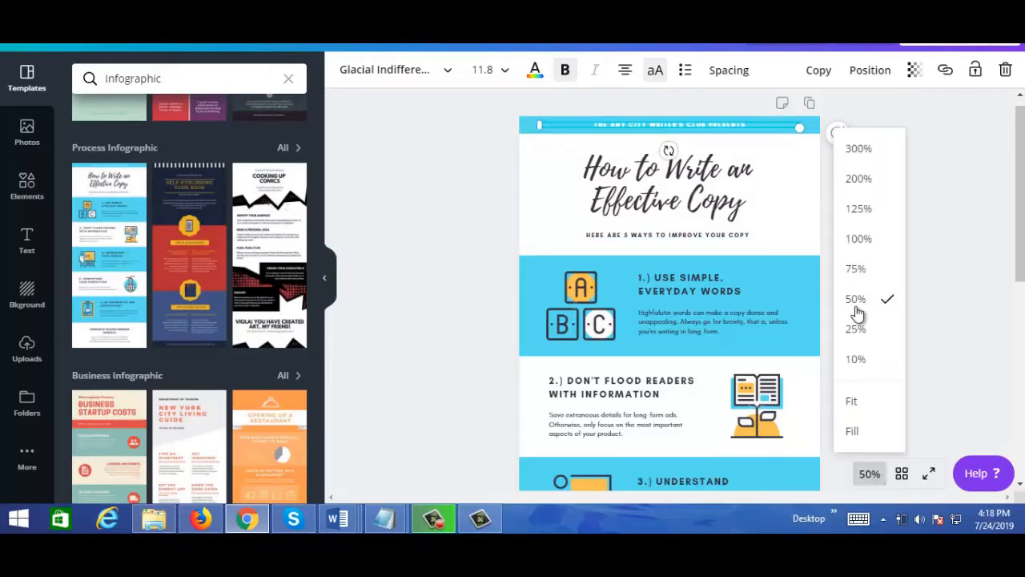
{"action": "left_click", "coordinate": [855, 270]}
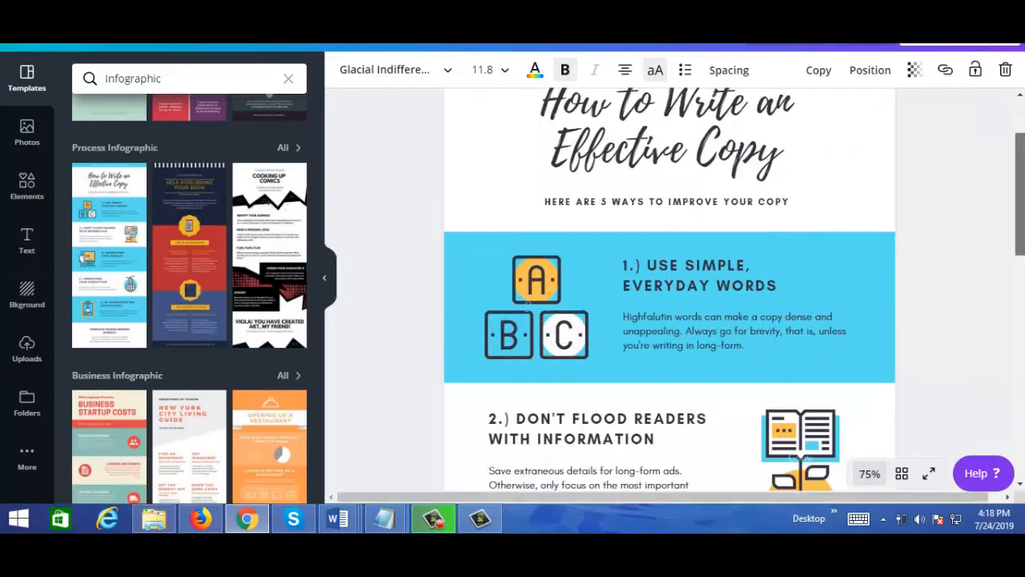
{"action": "scroll", "coordinate": [683, 178], "scroll_direction": "up", "scroll_amount": 2}
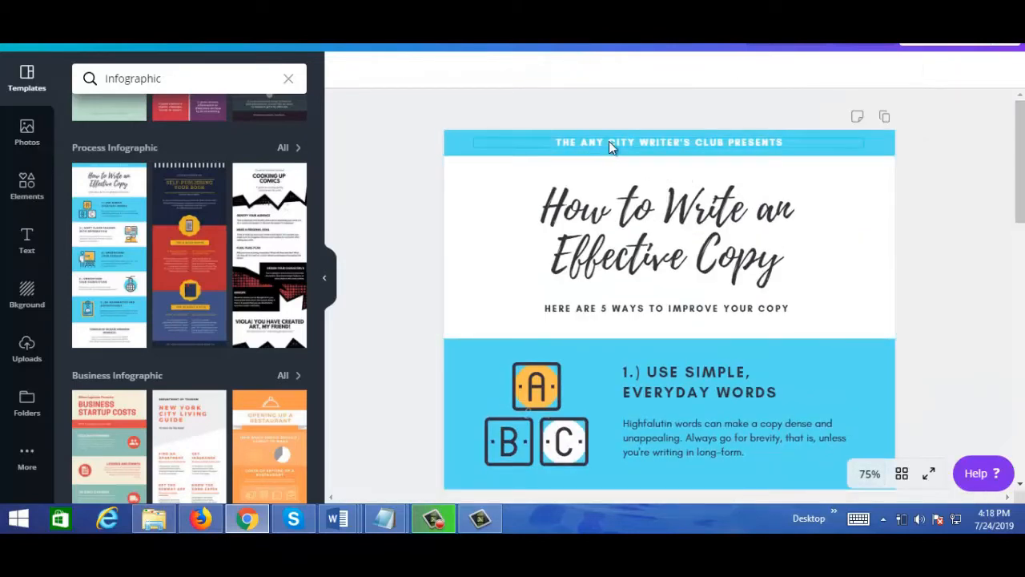
{"action": "left_click", "coordinate": [636, 146]}
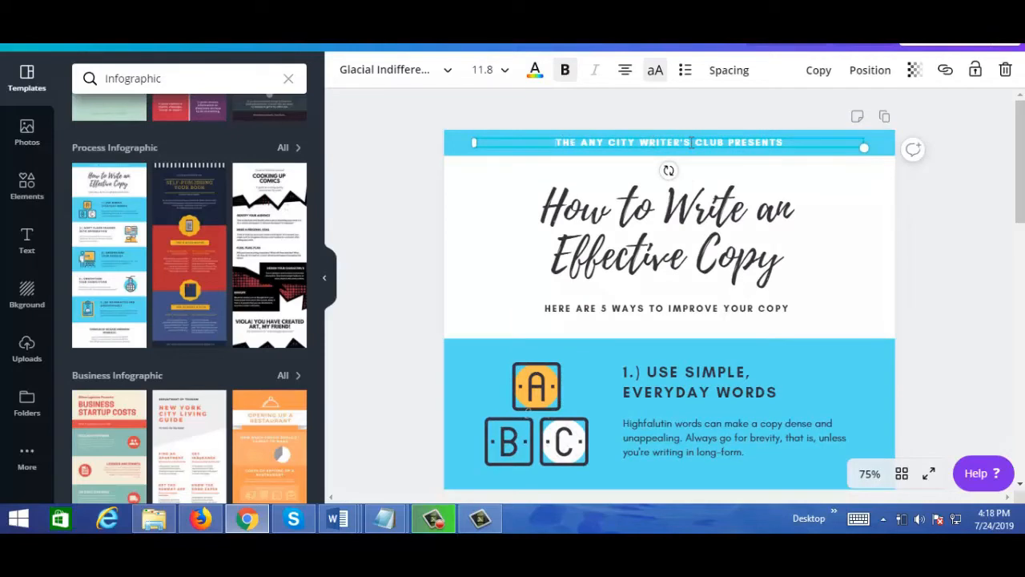
{"action": "left_click_drag", "start_coordinate": [692, 142], "coordinate": [726, 142]}
{"action": "type", "text": "WEI"}
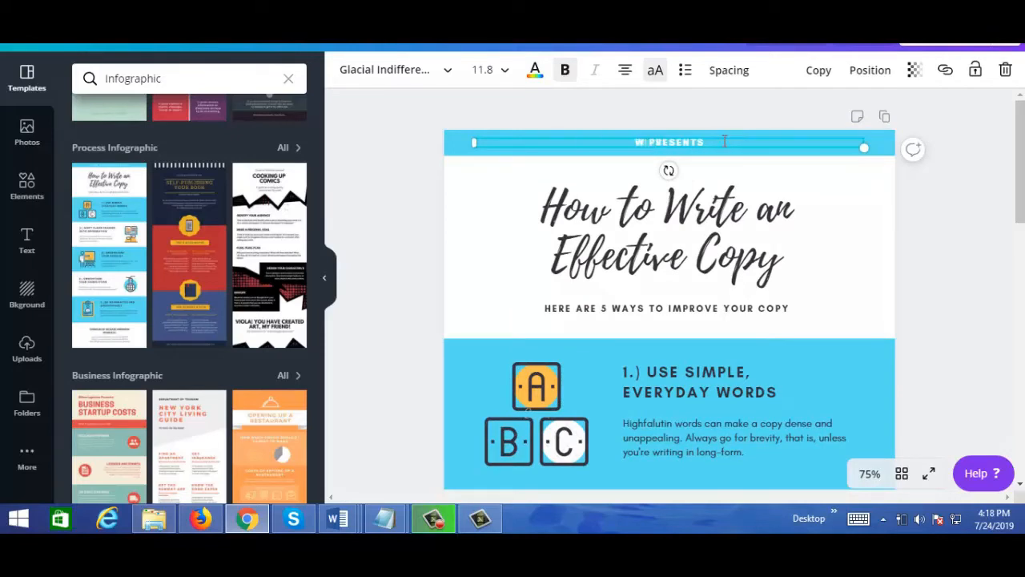
{"action": "type", "text": "GHT LOSS"}
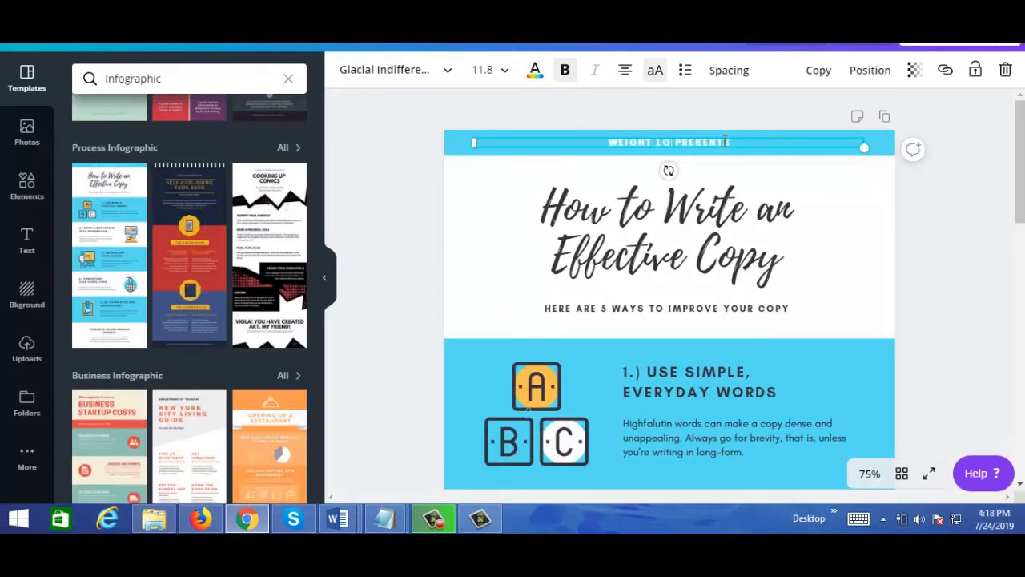
{"action": "type", "text": " TIPS"}
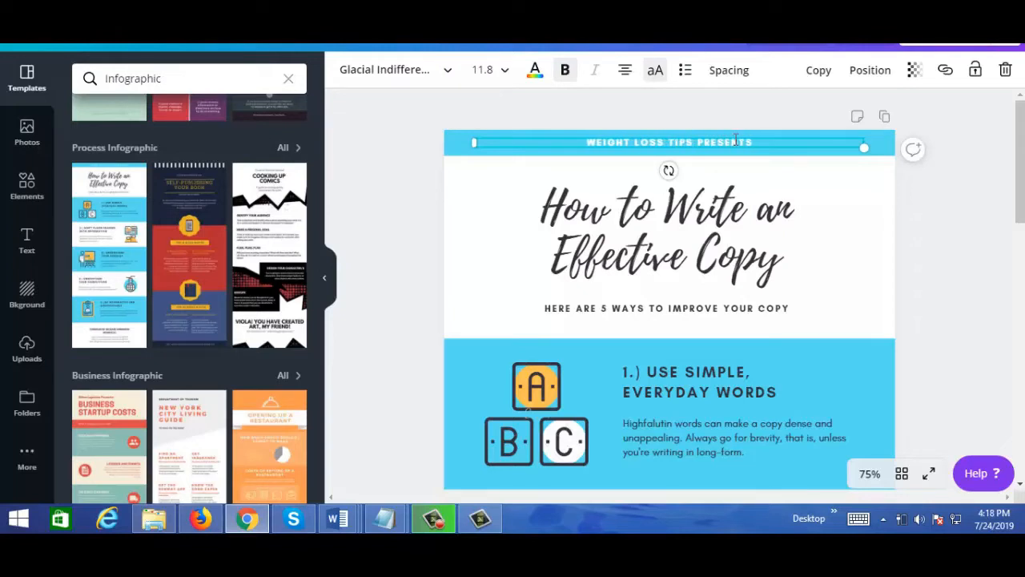
- Delete the word "PRESENTS" from the end of the header strip text
{"action": "left_click", "coordinate": [761, 140]}
{"action": "key", "text": "BackSpace"}
{"action": "key", "text": "BackSpace"}
{"action": "key", "text": "BackSpace"}
{"action": "key", "text": "BackSpace"}
{"action": "key", "text": "BackSpace"}
{"action": "key", "text": "BackSpace"}
{"action": "key", "text": "BackSpace"}
{"action": "key", "text": "BackSpace"}
{"action": "key", "text": "BackSpace"}
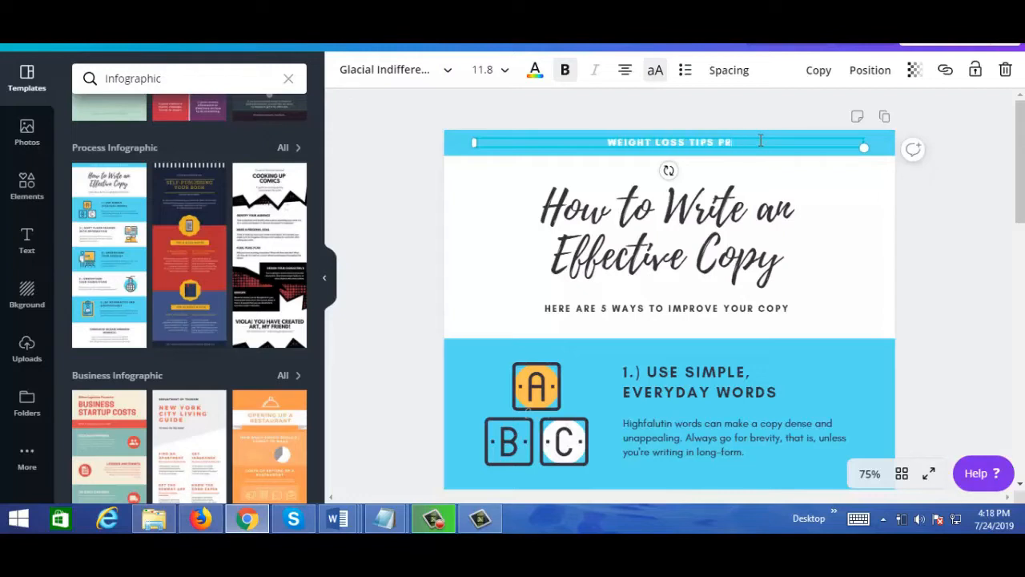
- Replace the infographic's main script title with "Top 5 Weight Loss Methods"
{"action": "left_click", "coordinate": [595, 211]}
{"action": "left_click_drag", "start_coordinate": [1019, 210], "coordinate": [1021, 185]}
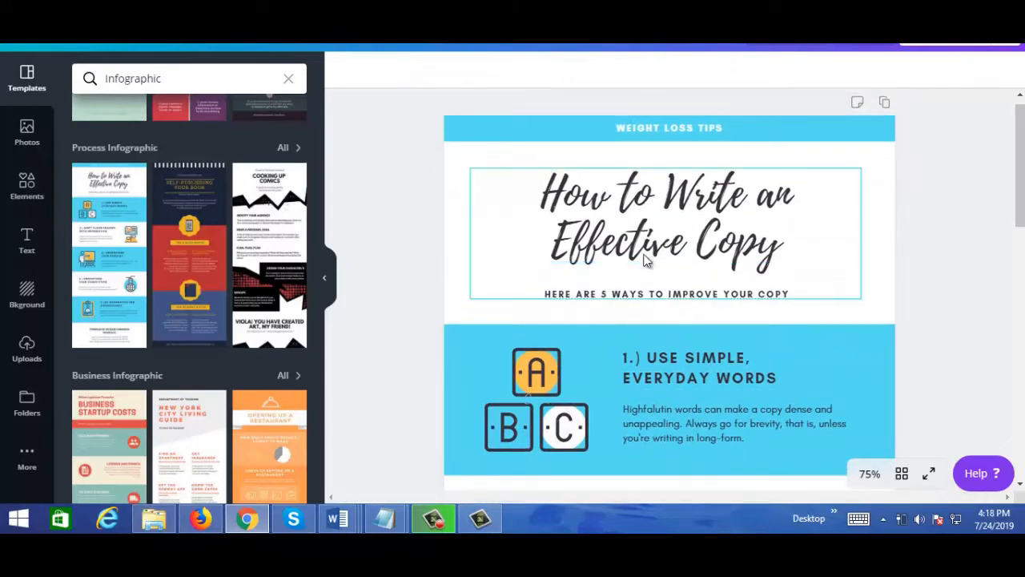
{"action": "left_click", "coordinate": [578, 194]}
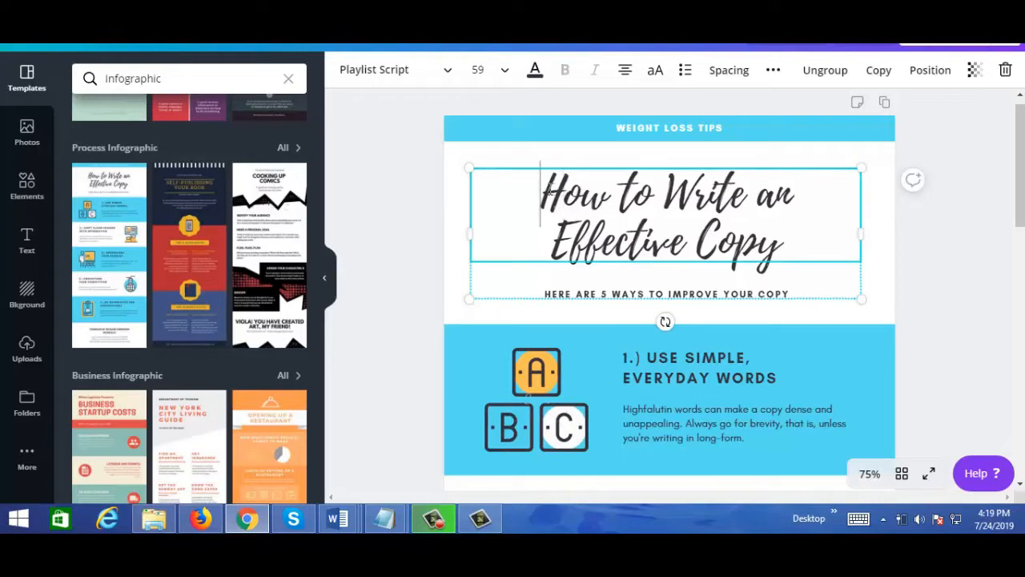
{"action": "left_click_drag", "start_coordinate": [564, 189], "coordinate": [782, 240]}
{"action": "type", "text": "T"}
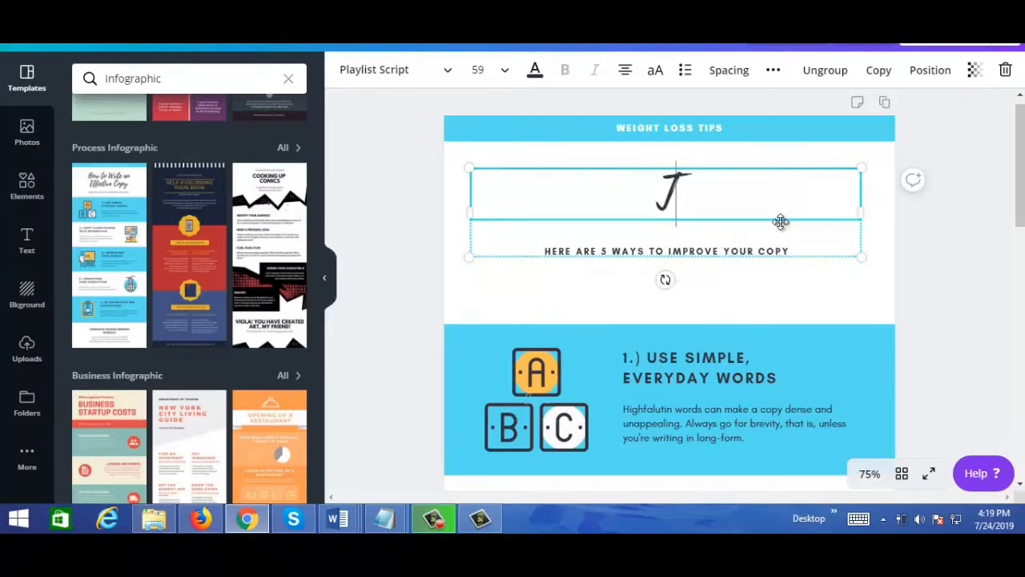
{"action": "type", "text": "op 5 Weight Loss"}
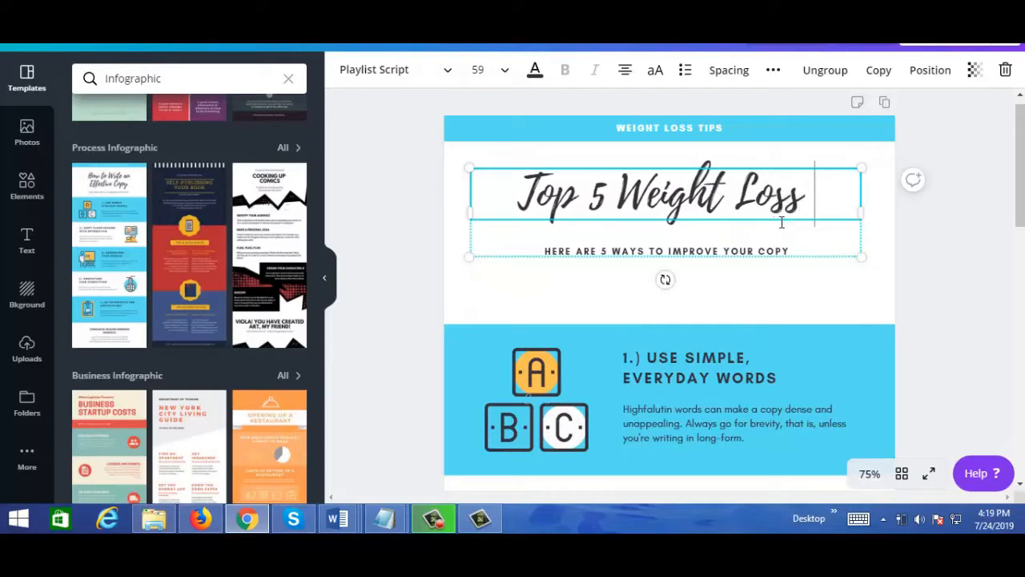
{"action": "type", "text": " Methods"}
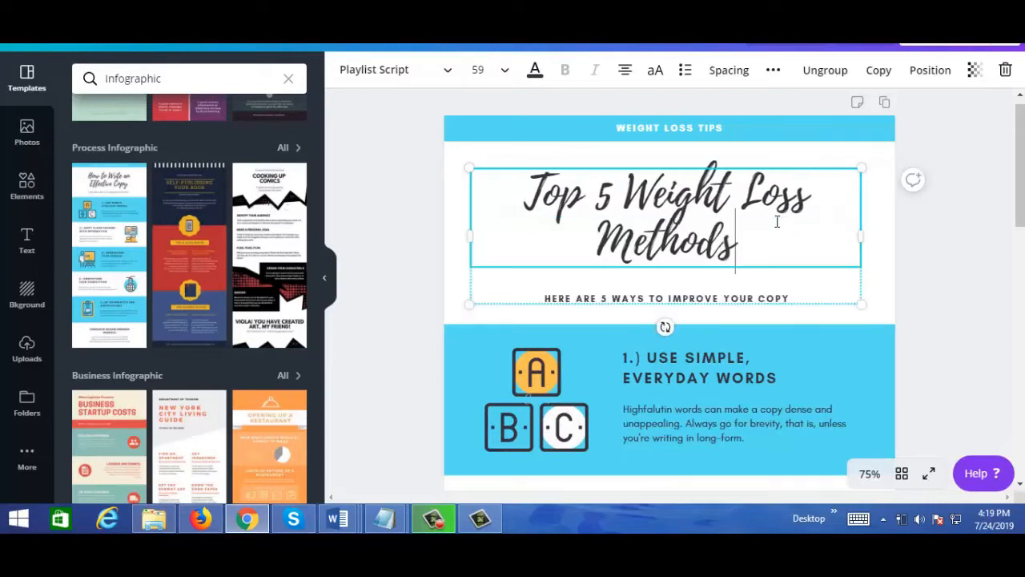
- Replace "IMPROVE YOUR COPY" in the subtitle so the line reads "HERE ARE 5 WAYS TO LOVE WEIGHT"
{"action": "left_click", "coordinate": [684, 300]}
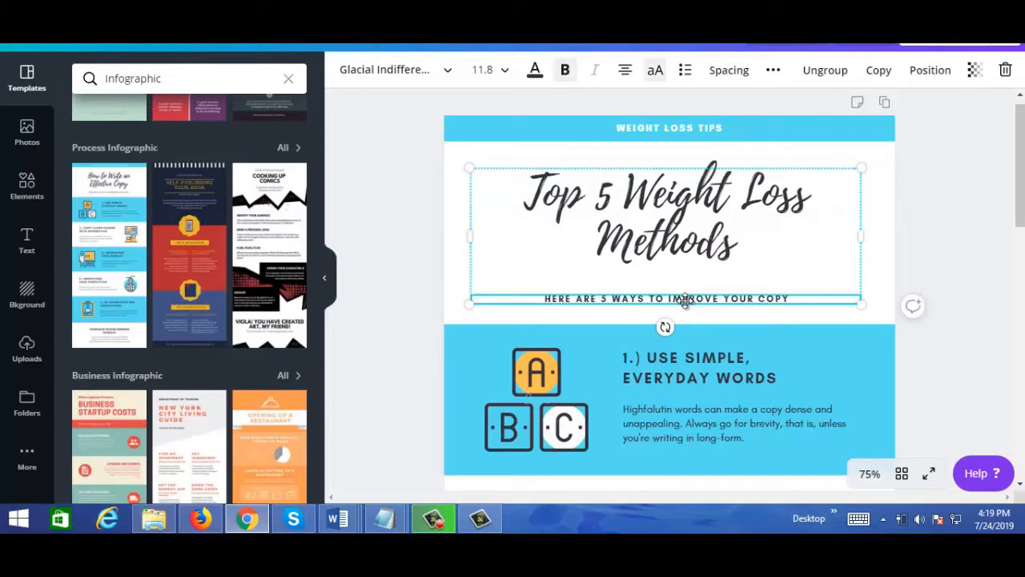
{"action": "left_click_drag", "start_coordinate": [670, 300], "coordinate": [801, 302]}
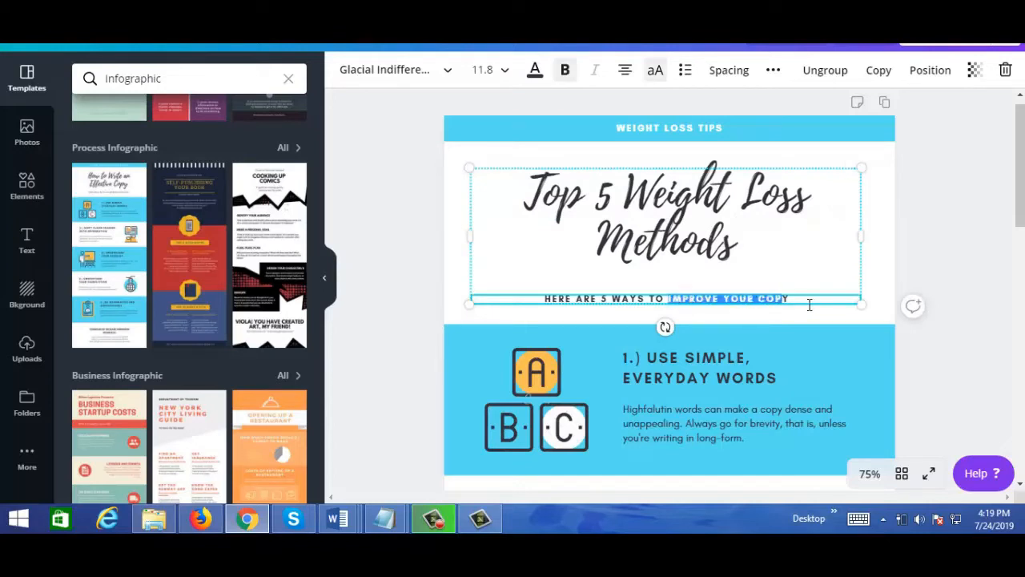
{"action": "type", "text": "LOVE WEIGHT"}
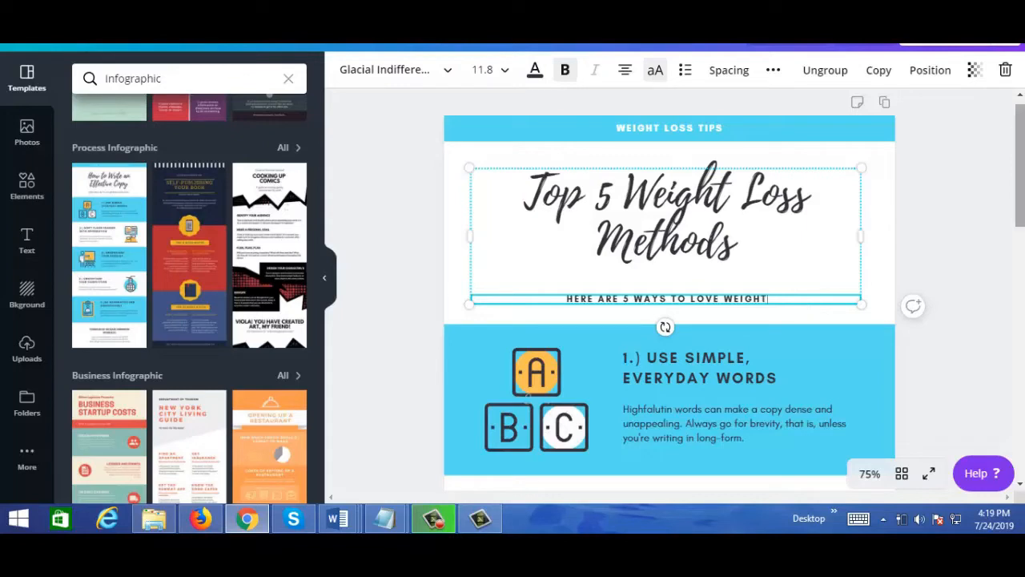
- Replace the heading text of item 1 with "EXERCISE", keeping its number
{"action": "scroll", "coordinate": [705, 255], "scroll_direction": "down", "scroll_amount": 2}
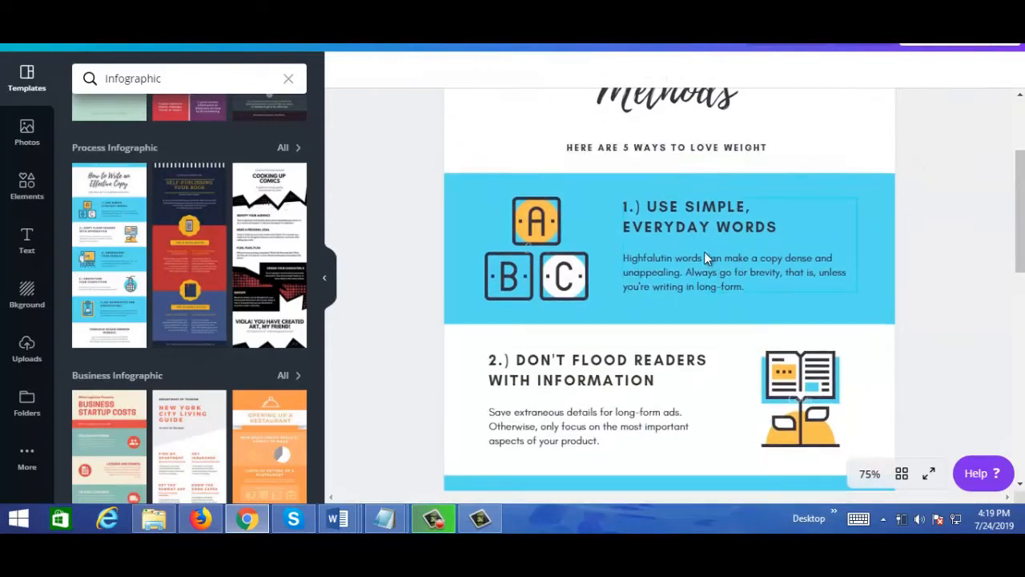
{"action": "left_click", "coordinate": [692, 209]}
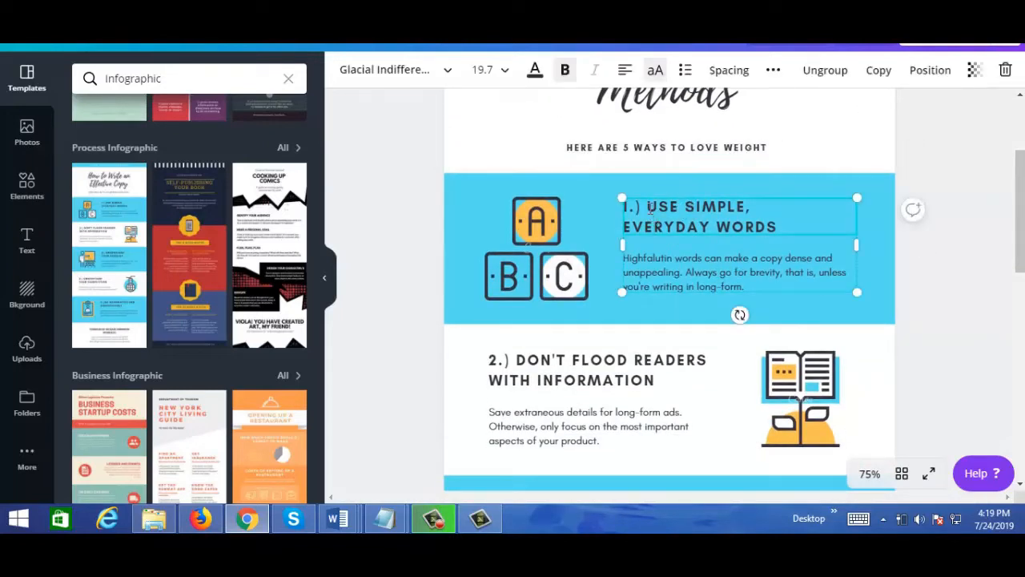
{"action": "left_click_drag", "start_coordinate": [648, 207], "coordinate": [784, 221]}
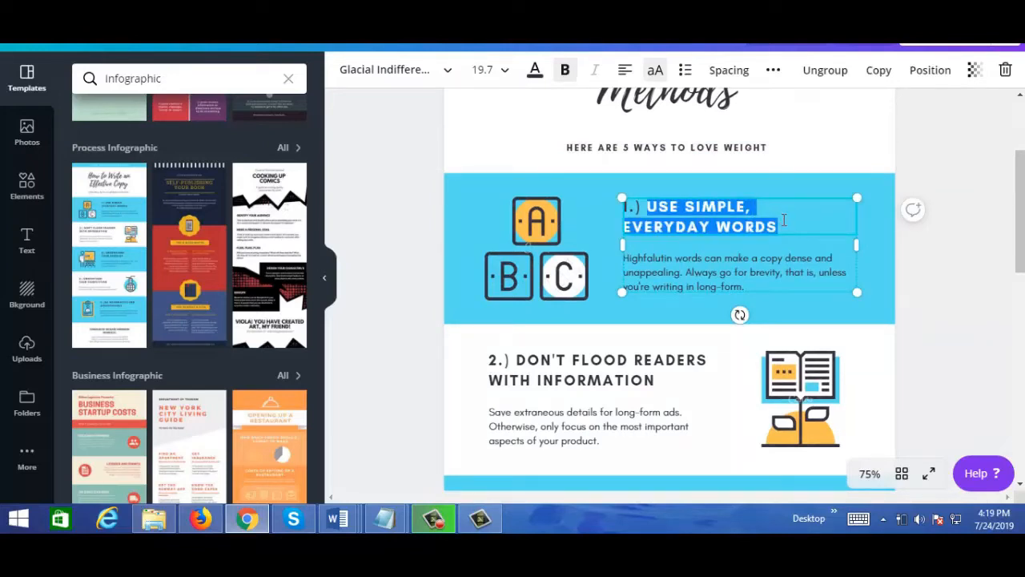
{"action": "type", "text": "EXERCISE"}
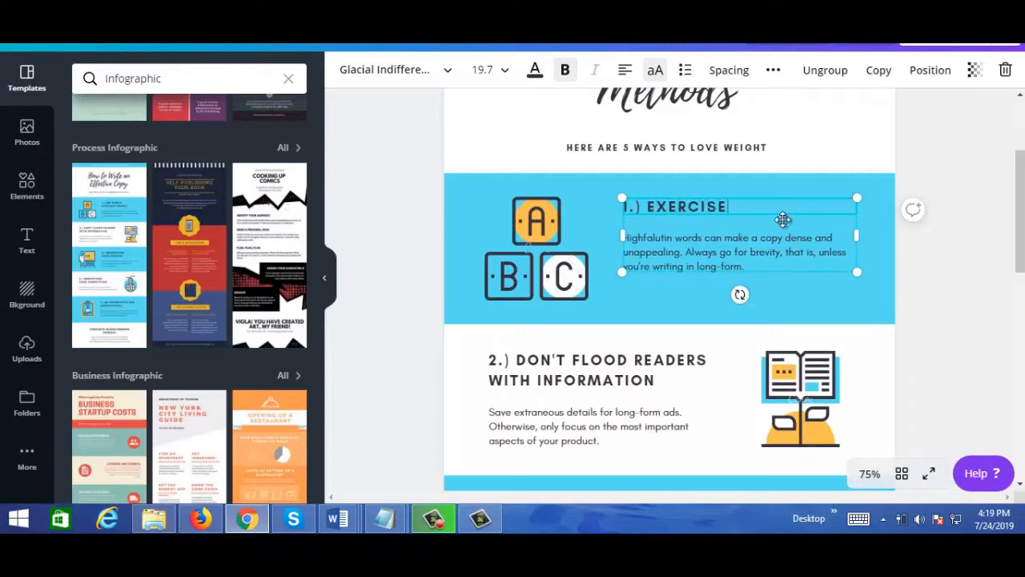
- Replace the description under item 1 with "Exercise by walking for 15 minutes a day."
{"action": "left_click", "coordinate": [687, 237]}
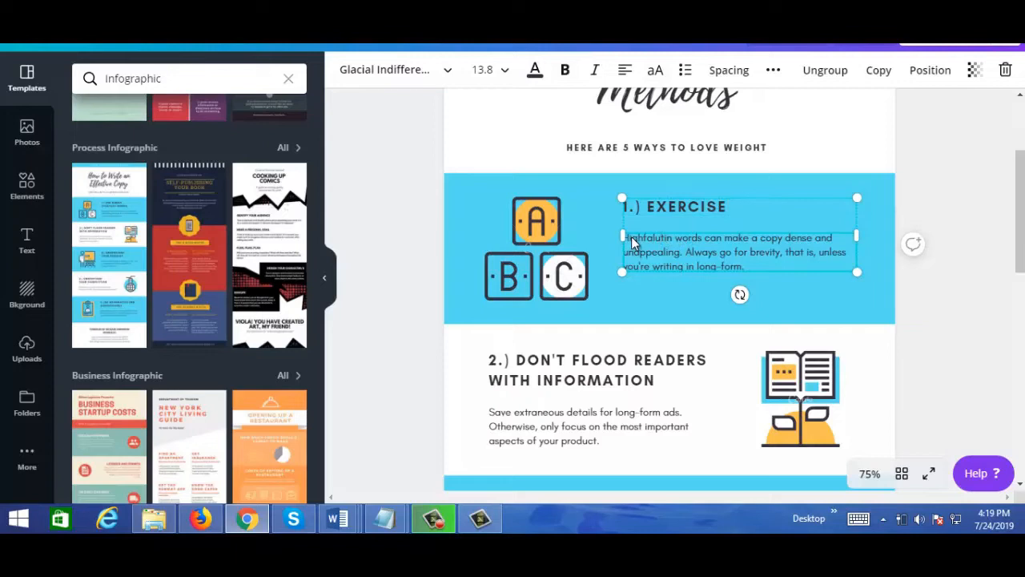
{"action": "triple_click", "coordinate": [662, 251]}
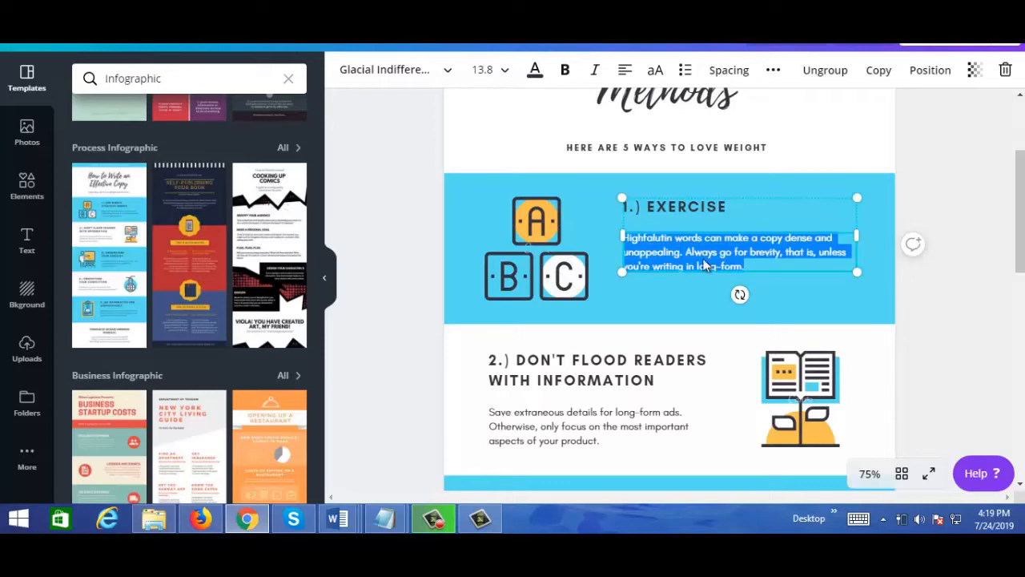
{"action": "key", "text": "BackSpace"}
{"action": "type", "text": "Exercis"}
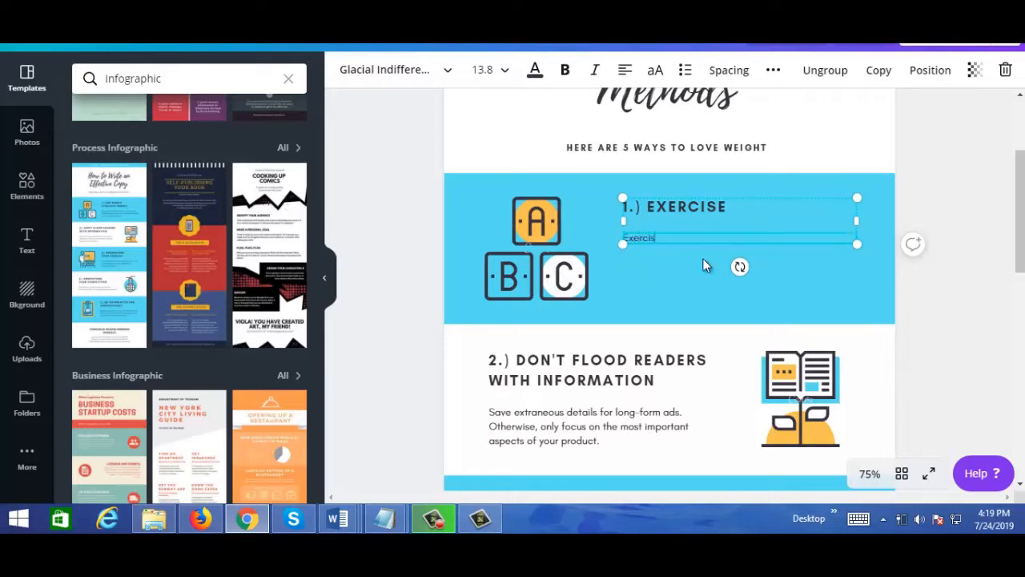
{"action": "type", "text": "e by walking for 15 minutes a day."}
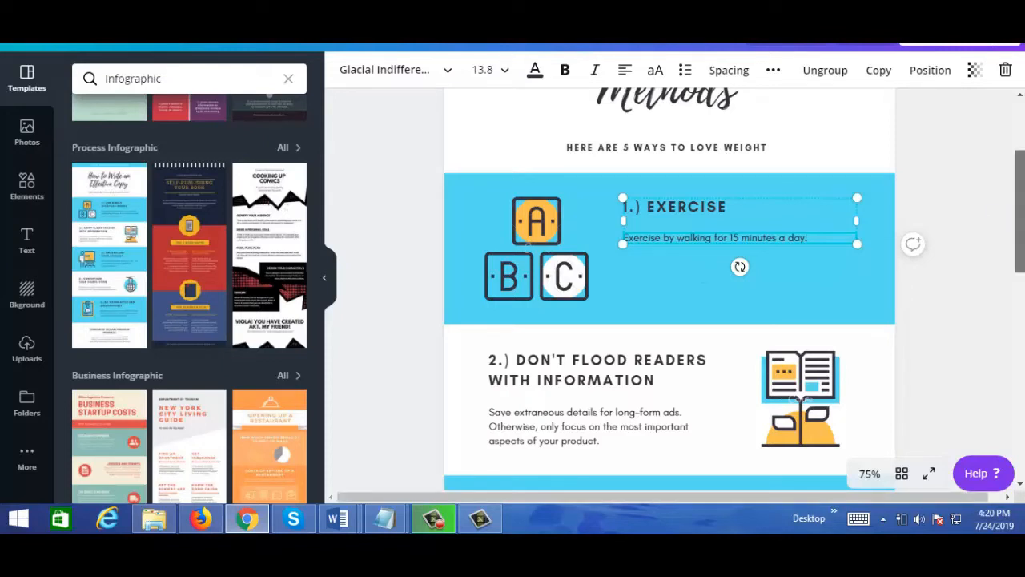
- Replace the heading text of item 2 with "REDUCE CALORIES", keeping its number
{"action": "scroll", "coordinate": [1022, 256], "scroll_direction": "down", "scroll_amount": 2}
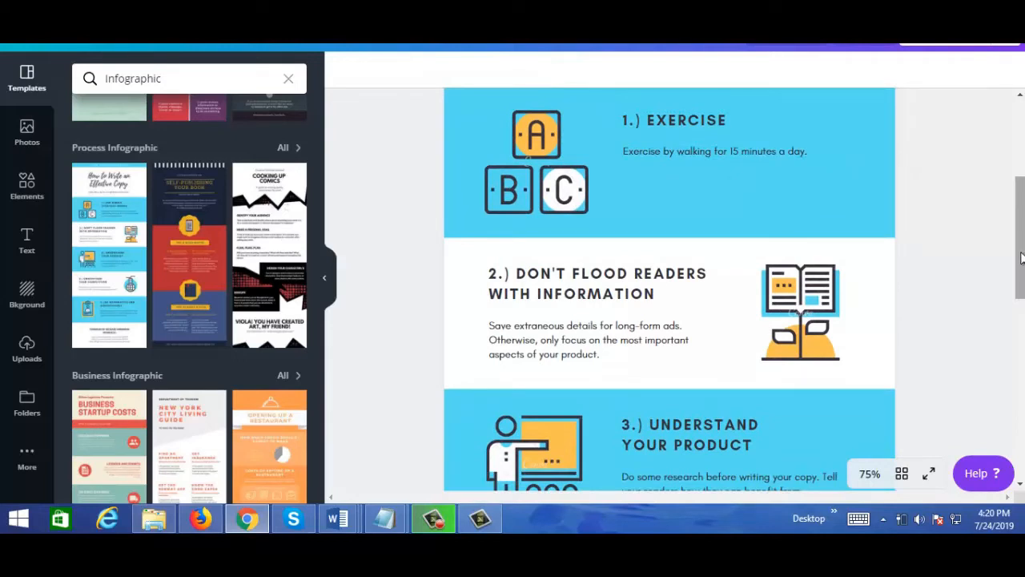
{"action": "left_click", "coordinate": [572, 294]}
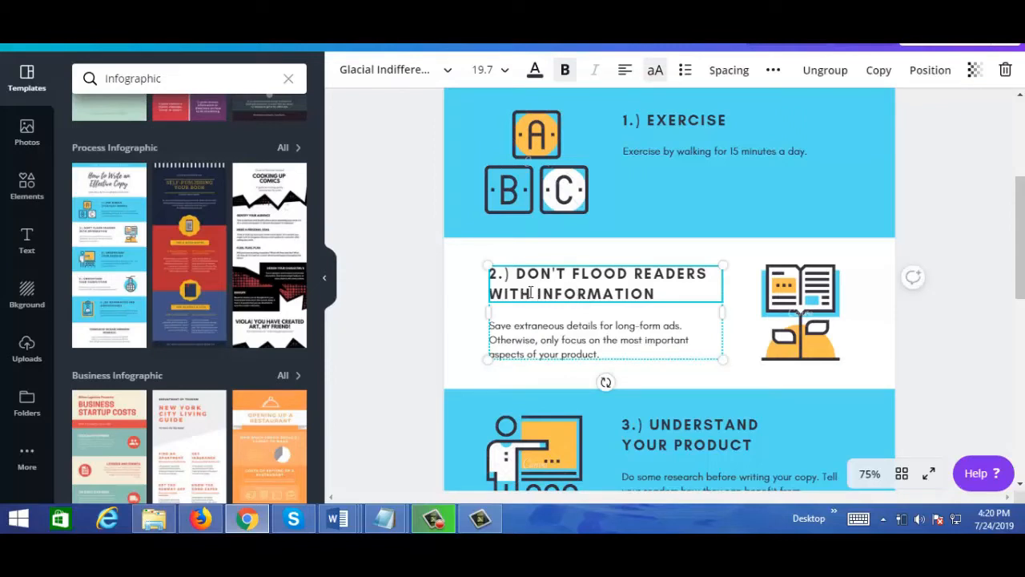
{"action": "left_click_drag", "start_coordinate": [517, 273], "coordinate": [657, 290]}
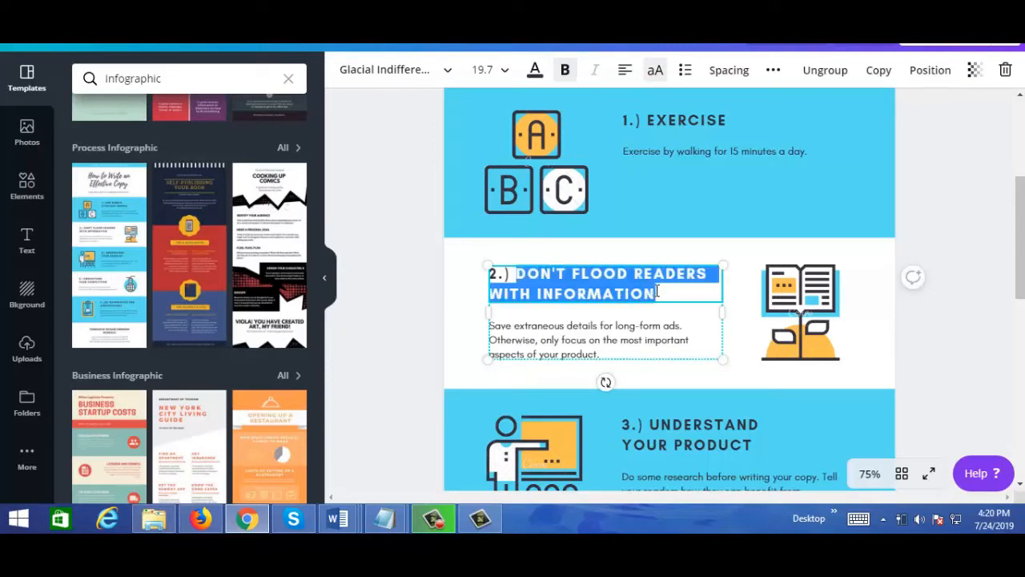
{"action": "type", "text": "REDUCE CALORIES:"}
{"action": "key", "text": "BackSpace"}
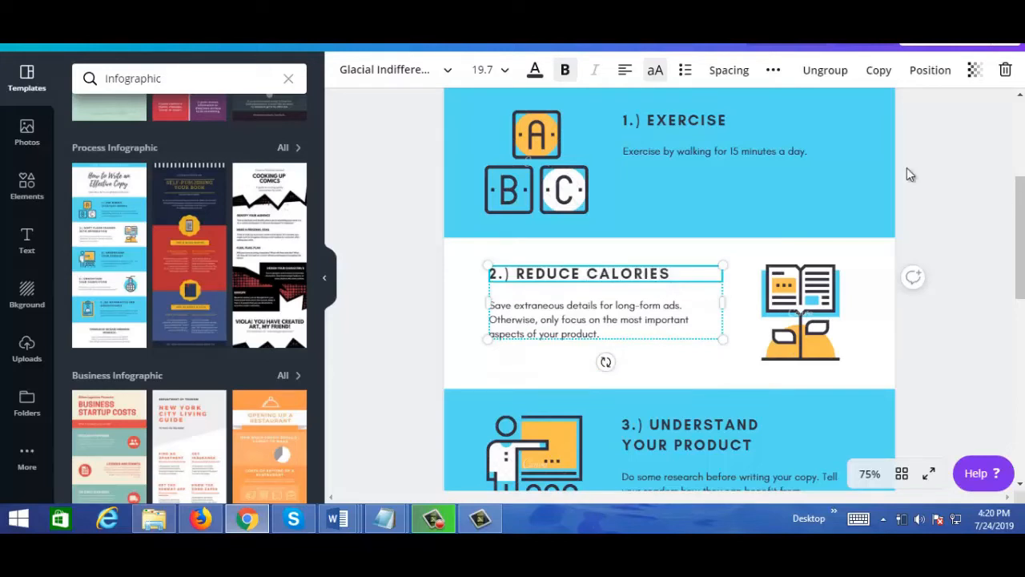
- Replace the heading text of item 3 with "INTERMITTENT FASTING", keeping its number
{"action": "left_click", "coordinate": [540, 311]}
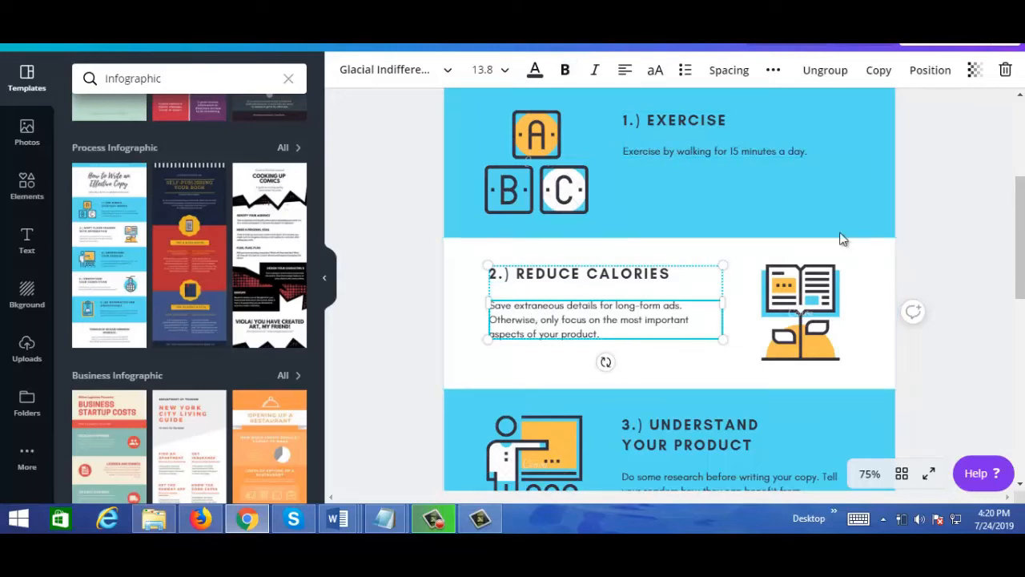
{"action": "left_click_drag", "start_coordinate": [1017, 246], "coordinate": [1017, 308]}
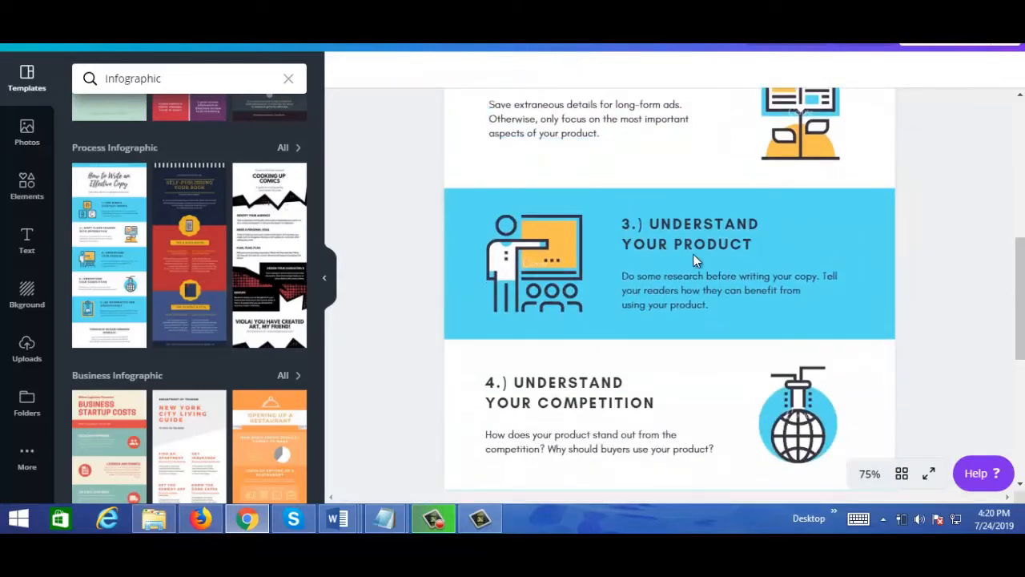
{"action": "left_click", "coordinate": [660, 227]}
{"action": "left_click_drag", "start_coordinate": [649, 227], "coordinate": [762, 238]}
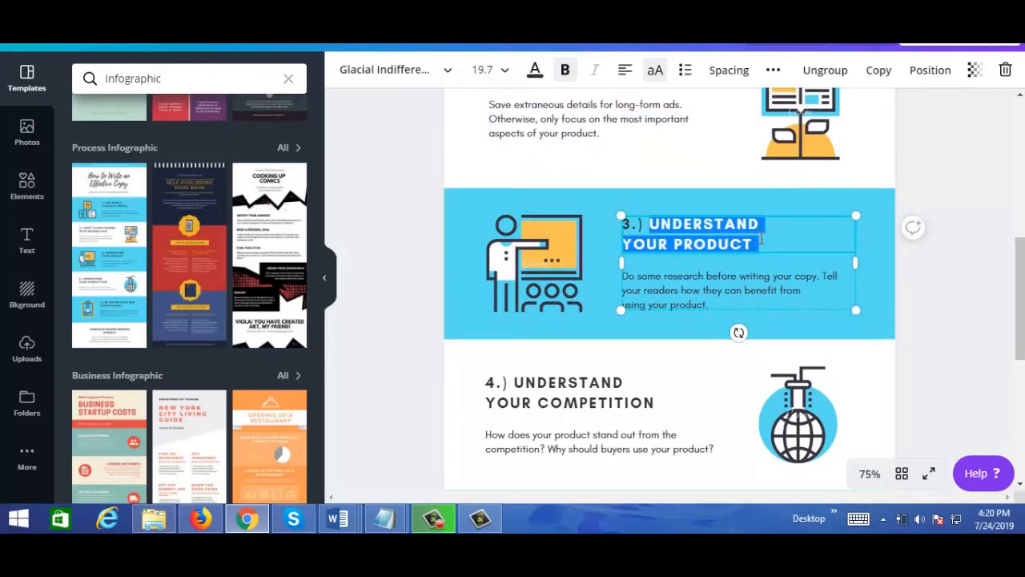
{"action": "type", "text": "INTERMITTENT FASTING"}
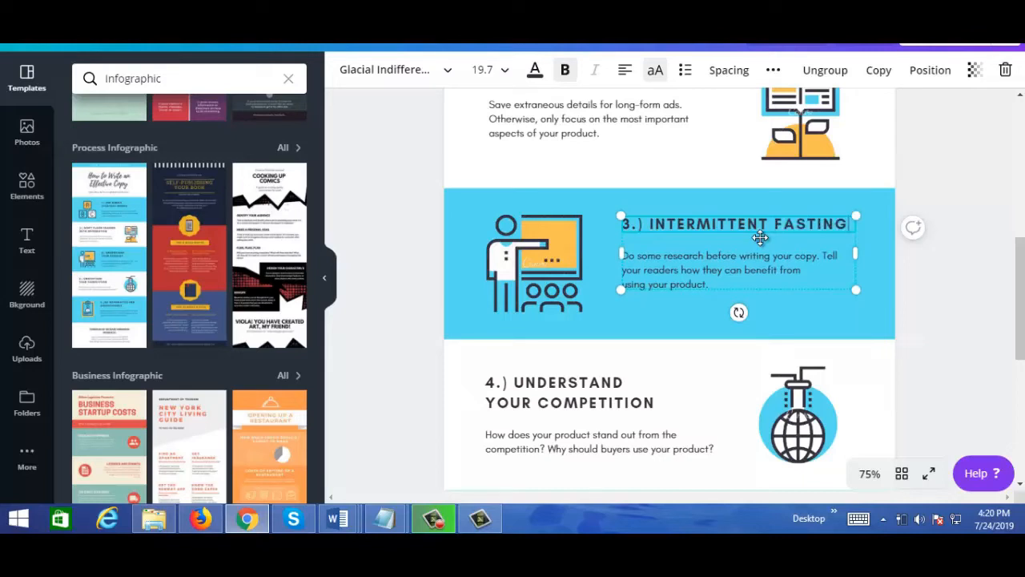
- Replace the heading text of item 4 with "YOGA", keeping its number
{"action": "left_click_drag", "start_coordinate": [1019, 310], "coordinate": [1019, 371]}
{"action": "left_click", "coordinate": [561, 197]}
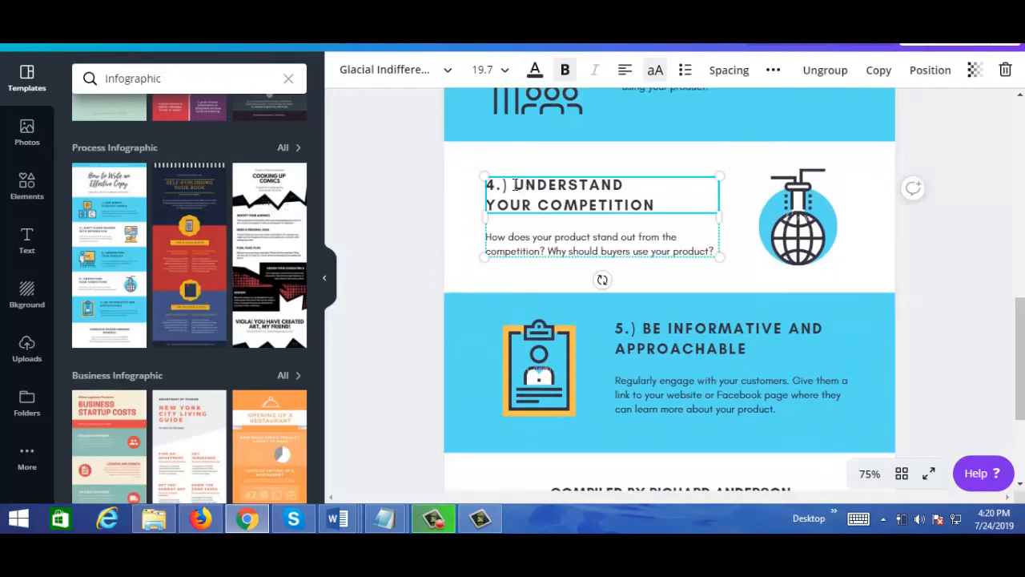
{"action": "left_click_drag", "start_coordinate": [515, 185], "coordinate": [659, 208]}
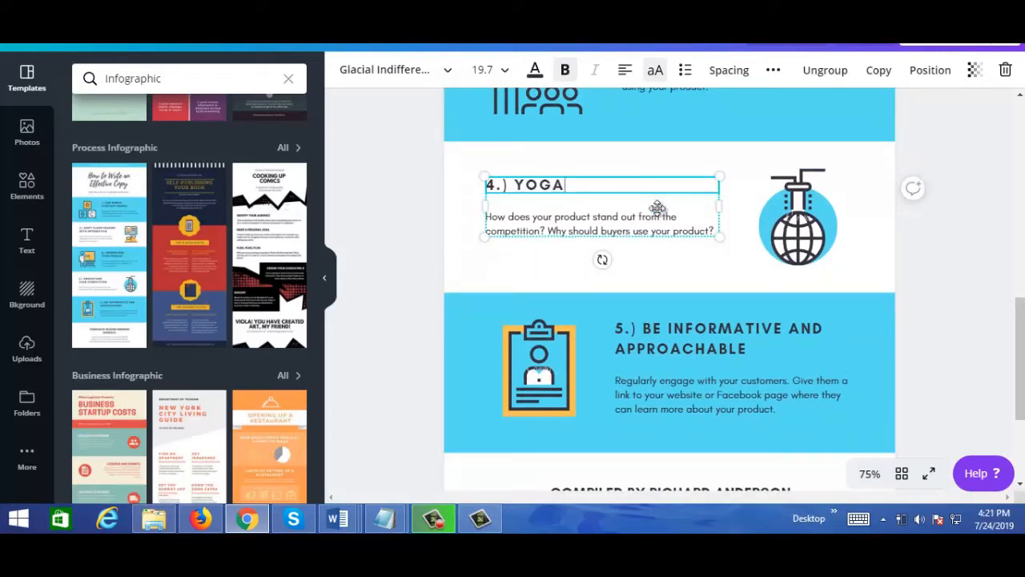
- Replace the heading text of item 5 with "EAT LESS JUNK FOOD", keeping its number
{"action": "left_click_drag", "start_coordinate": [1021, 323], "coordinate": [1022, 352]}
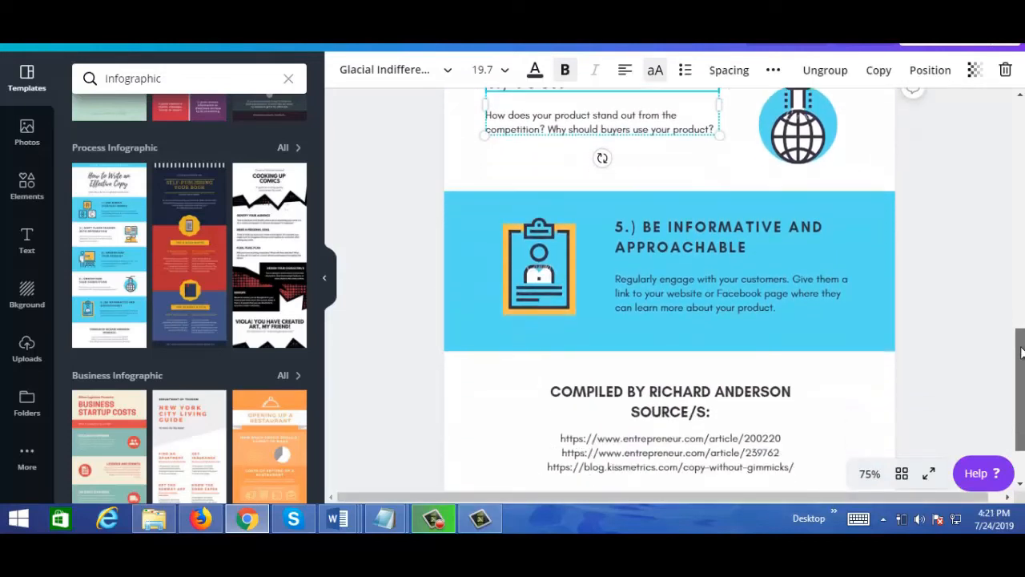
{"action": "left_click", "coordinate": [675, 233]}
{"action": "left_click_drag", "start_coordinate": [642, 228], "coordinate": [759, 240]}
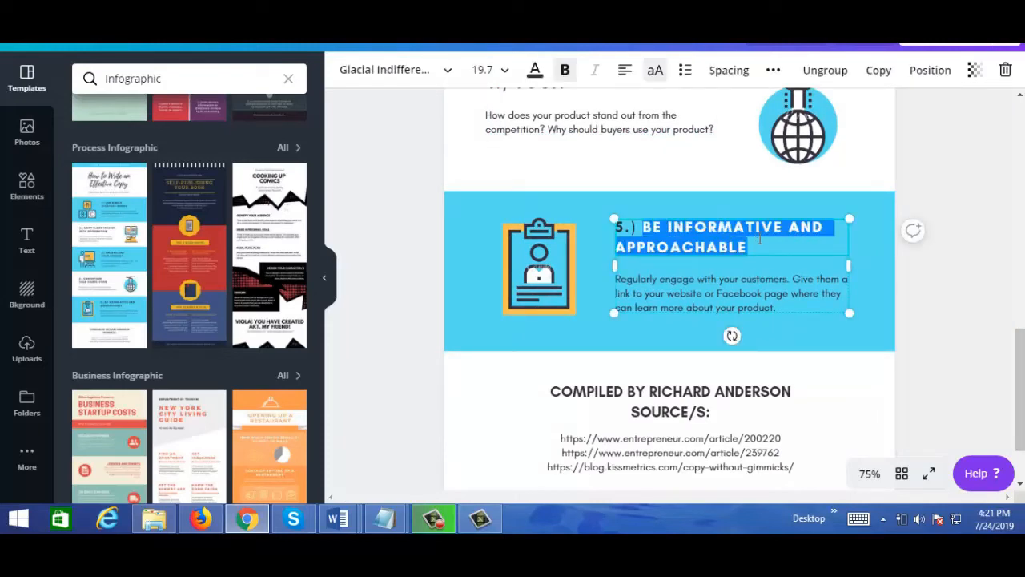
{"action": "type", "text": "EAT LESS JUNK FOOD"}
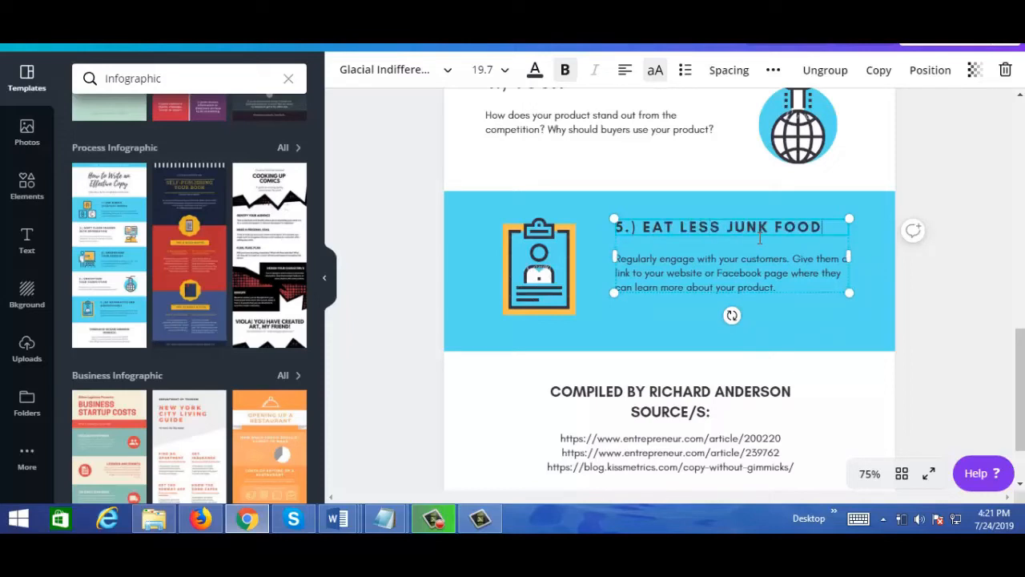
- Delete the clipboard illustration beside the item 5 text
{"action": "left_click", "coordinate": [650, 273]}
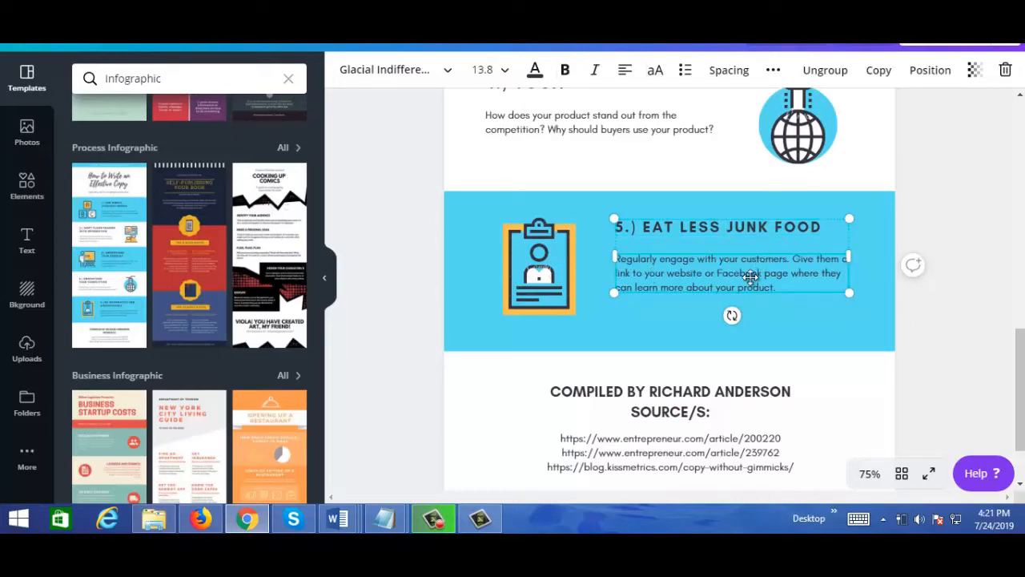
{"action": "left_click", "coordinate": [621, 309]}
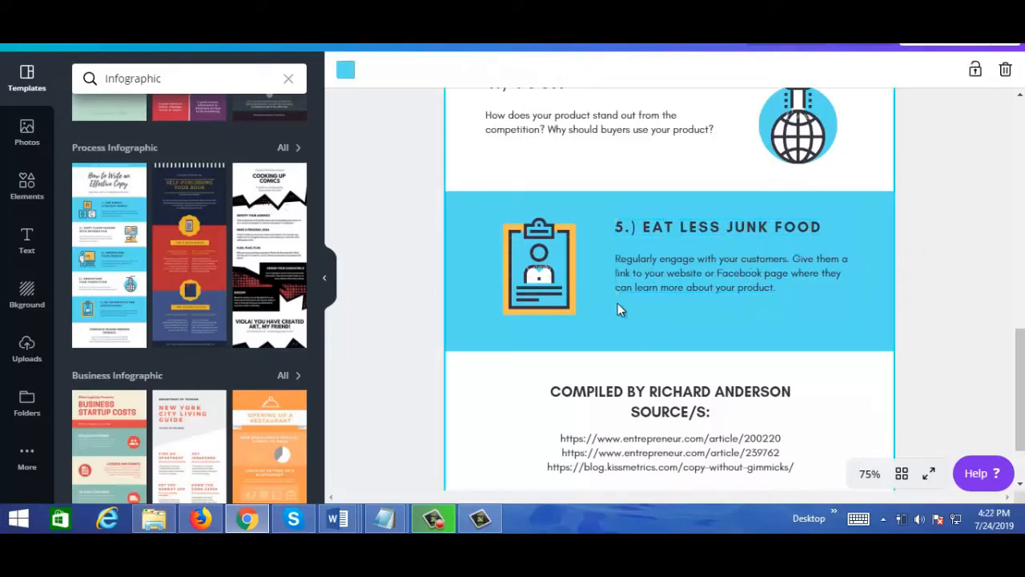
{"action": "left_click", "coordinate": [544, 251]}
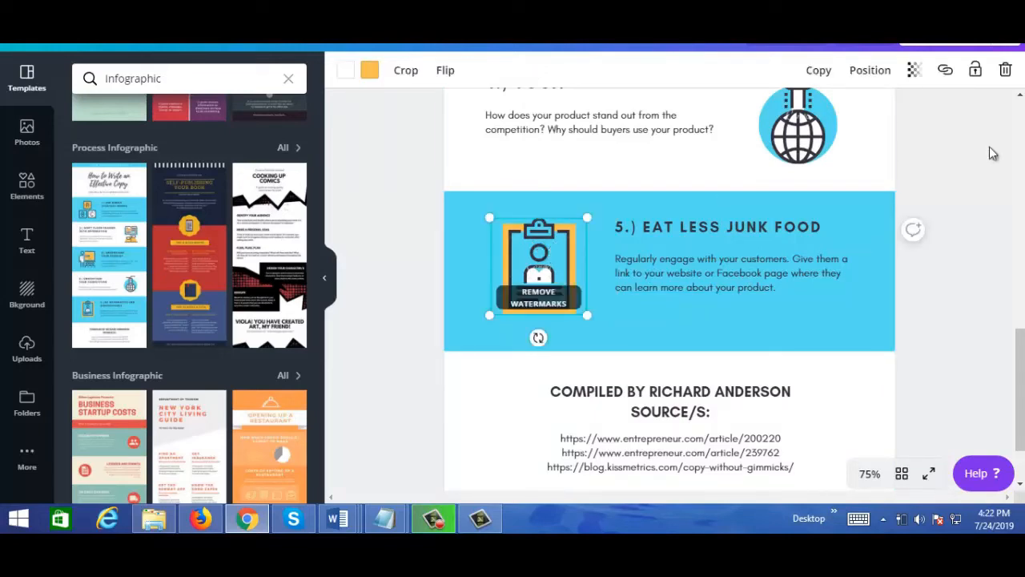
{"action": "left_click", "coordinate": [1006, 70]}
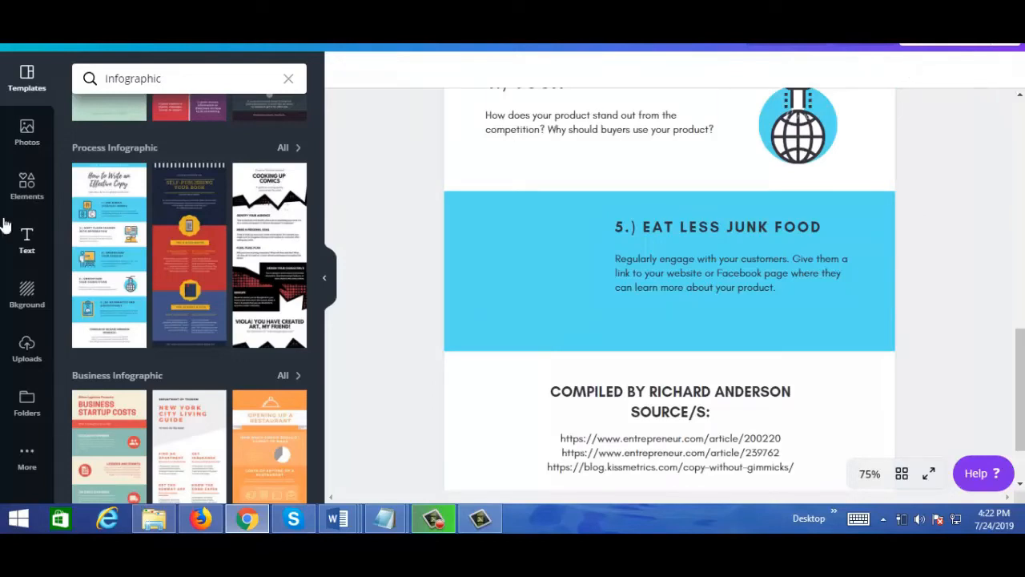
- Add the free Food photo showing a salad plate and wooden spoons on a dark table to the design
{"action": "left_click", "coordinate": [28, 192]}
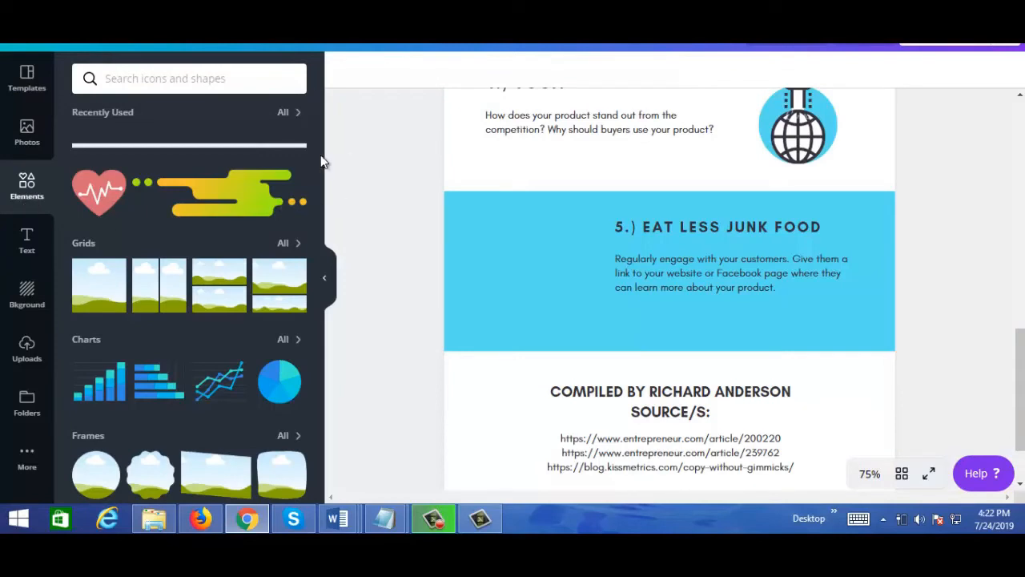
{"action": "mouse_move", "coordinate": [318, 197]}
{"action": "left_mouse_down"}
{"action": "mouse_move", "coordinate": [326, 348]}
{"action": "mouse_move", "coordinate": [327, 192]}
{"action": "left_mouse_up"}
{"action": "left_click", "coordinate": [32, 148]}
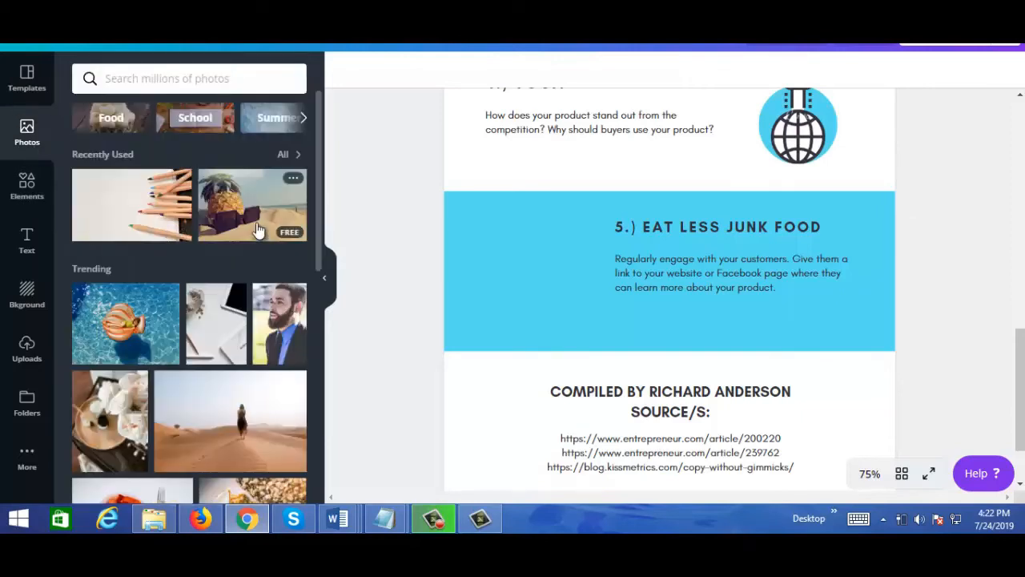
{"action": "left_click", "coordinate": [125, 127]}
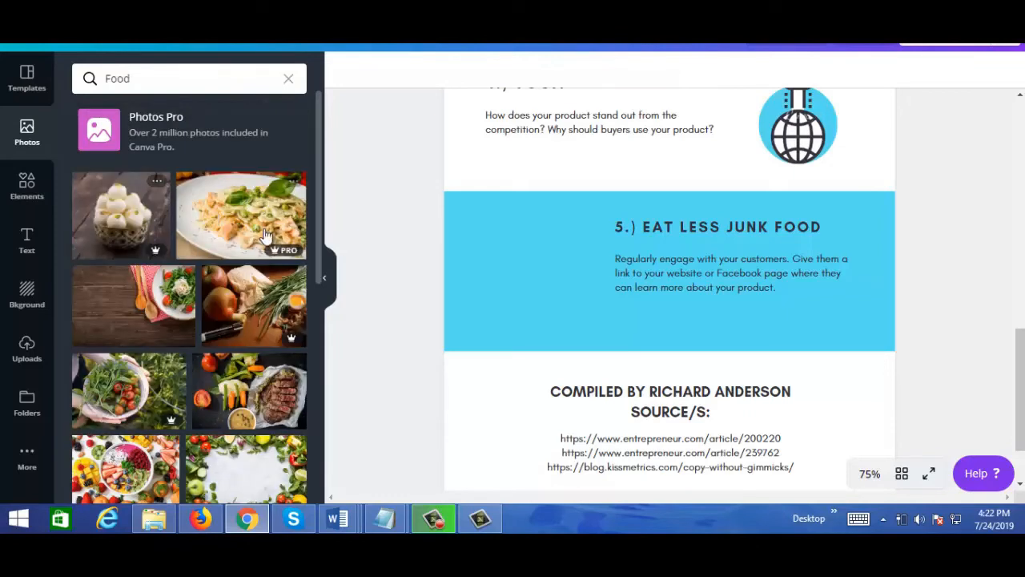
{"action": "left_click", "coordinate": [154, 320]}
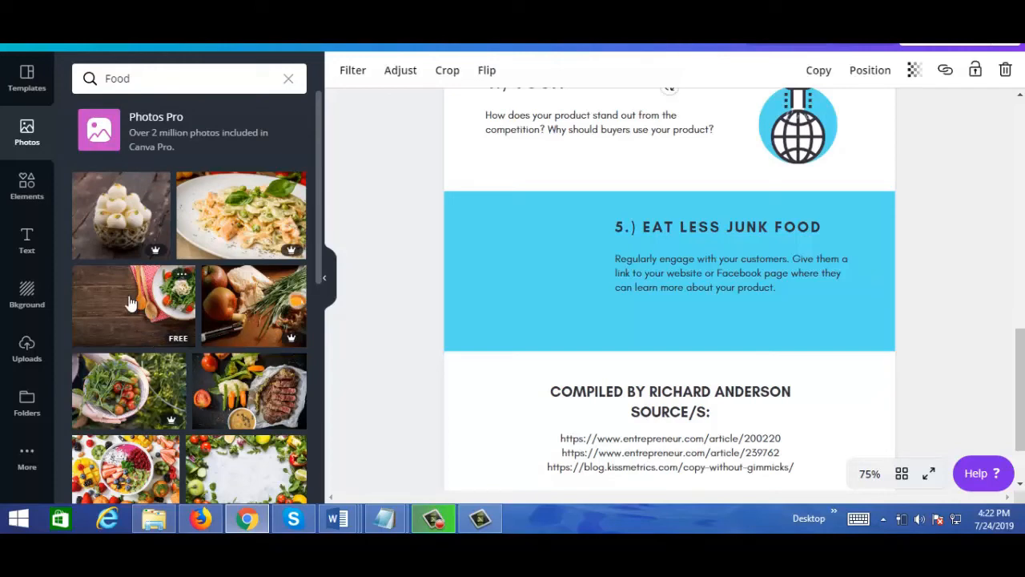
- Move the salad photo down the page so it overlaps the item 5 section
{"action": "left_click_drag", "start_coordinate": [1021, 365], "coordinate": [1023, 266]}
{"action": "left_click_drag", "start_coordinate": [630, 220], "coordinate": [627, 339]}
{"action": "left_click_drag", "start_coordinate": [1023, 293], "coordinate": [1022, 359]}
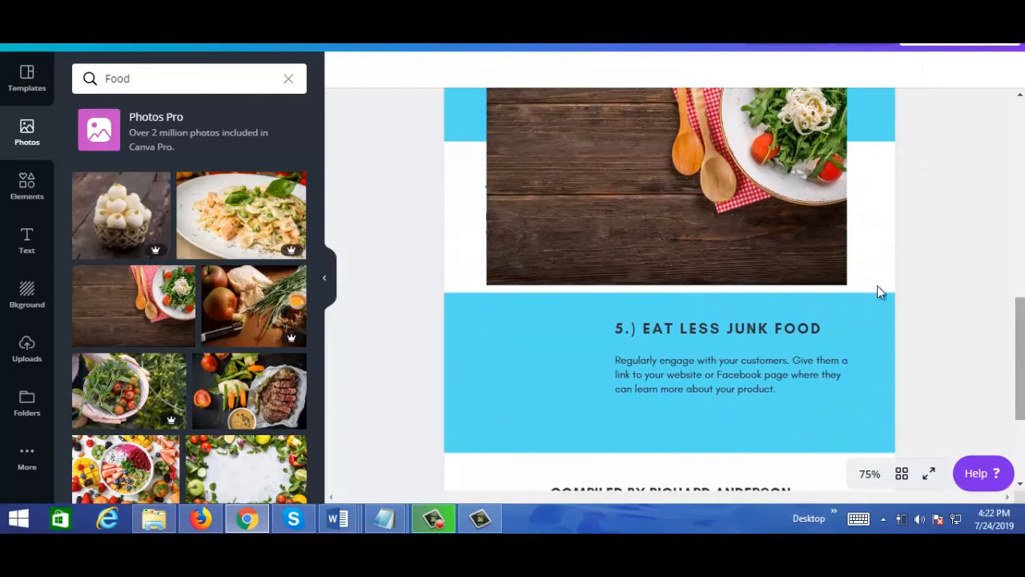
{"action": "left_click_drag", "start_coordinate": [764, 234], "coordinate": [726, 390]}
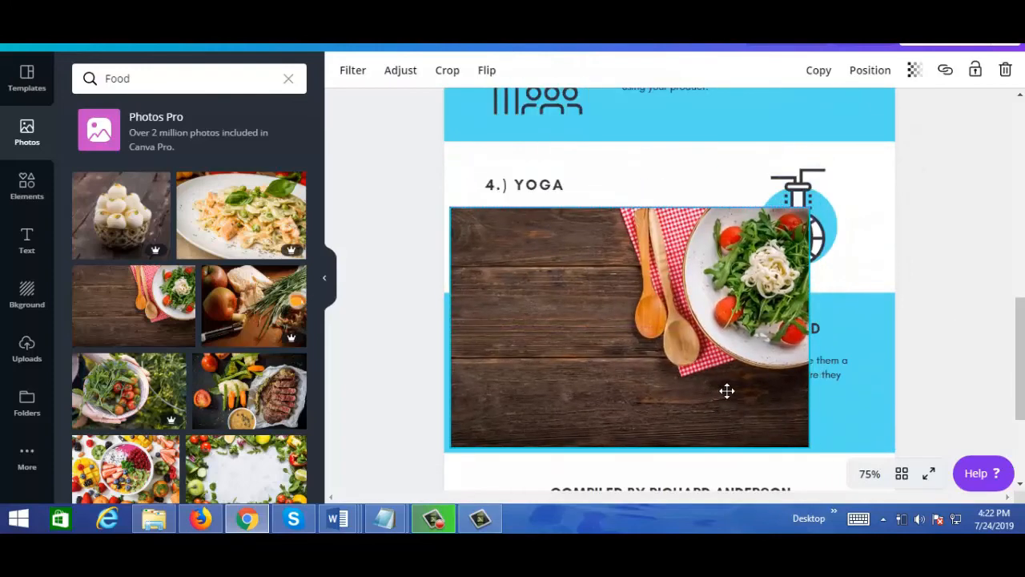
- Crop the photo to the salad plate and a wooden spoon, and place it in the empty space beside the item 5 text
{"action": "left_click_drag", "start_coordinate": [626, 206], "coordinate": [629, 208]}
{"action": "left_click_drag", "start_coordinate": [625, 247], "coordinate": [625, 331]}
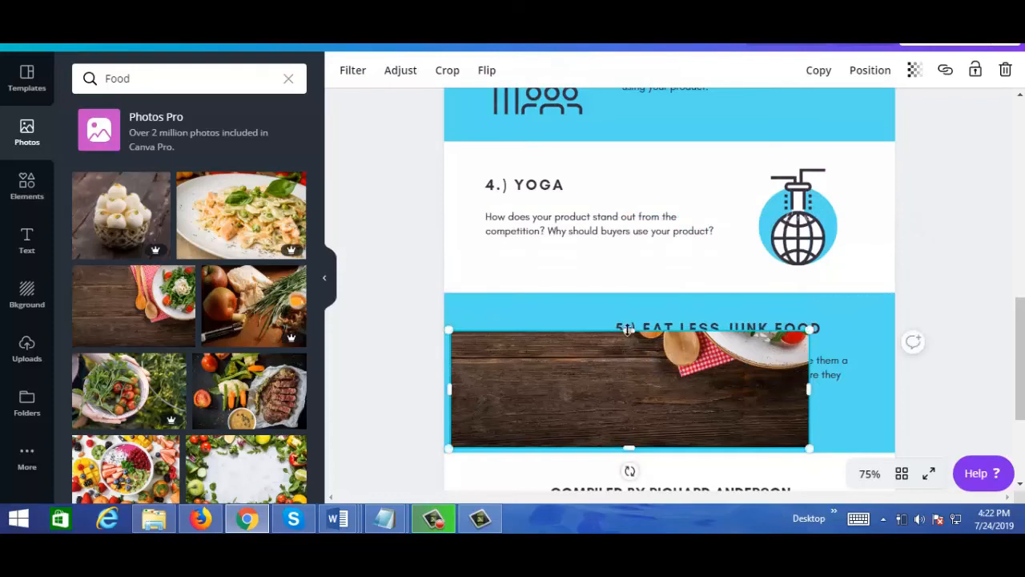
{"action": "left_click_drag", "start_coordinate": [629, 326], "coordinate": [637, 250]}
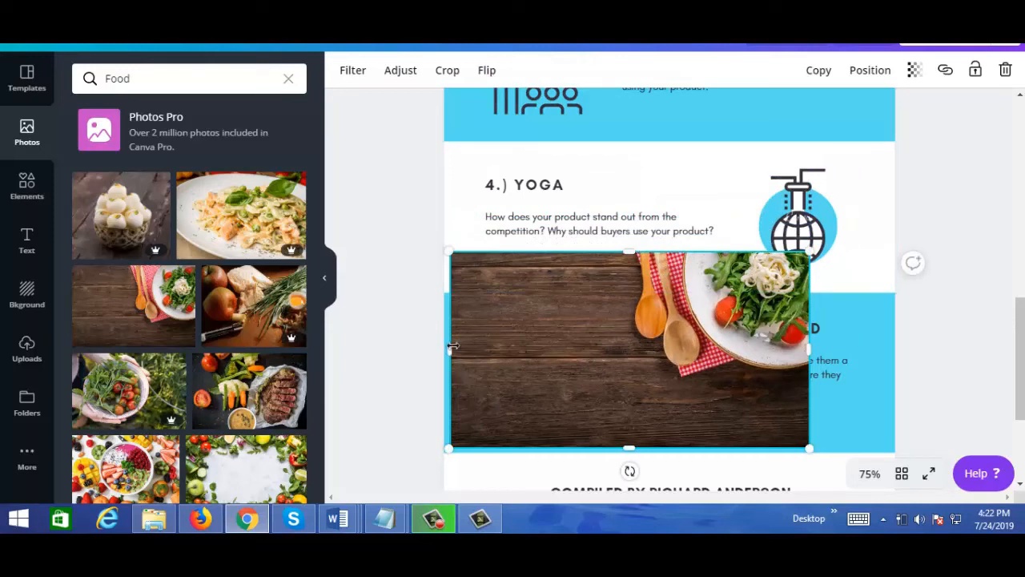
{"action": "left_click_drag", "start_coordinate": [453, 347], "coordinate": [633, 335]}
{"action": "left_click_drag", "start_coordinate": [706, 448], "coordinate": [707, 366]}
{"action": "left_click_drag", "start_coordinate": [606, 307], "coordinate": [658, 307]}
{"action": "left_click_drag", "start_coordinate": [775, 283], "coordinate": [570, 343]}
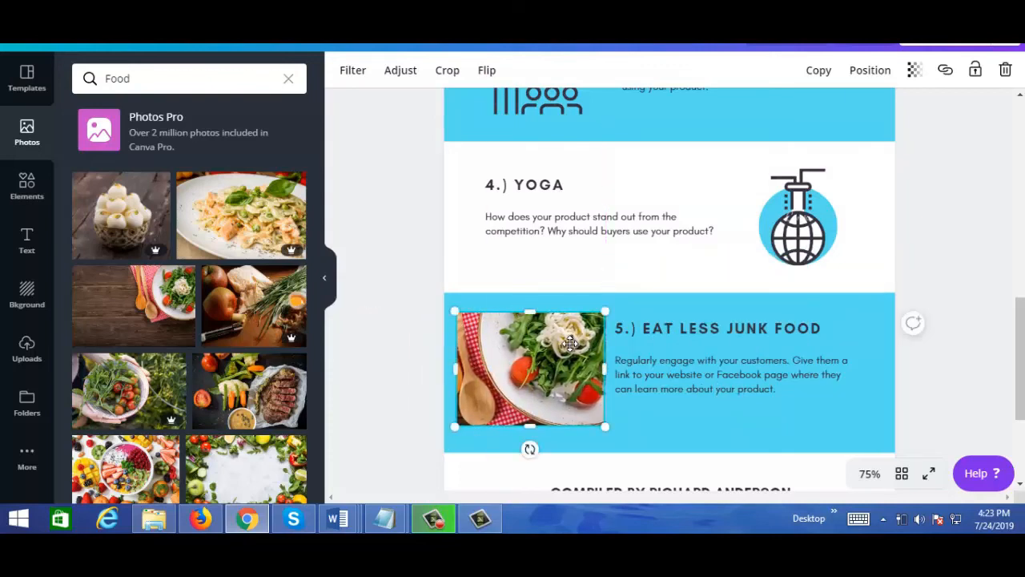
- Replace the person's name in the "COMPILED BY" line of the footer with the new compiler's name
{"action": "left_click_drag", "start_coordinate": [1022, 341], "coordinate": [1023, 367]}
{"action": "scroll", "coordinate": [552, 312], "scroll_direction": "down", "scroll_amount": 3}
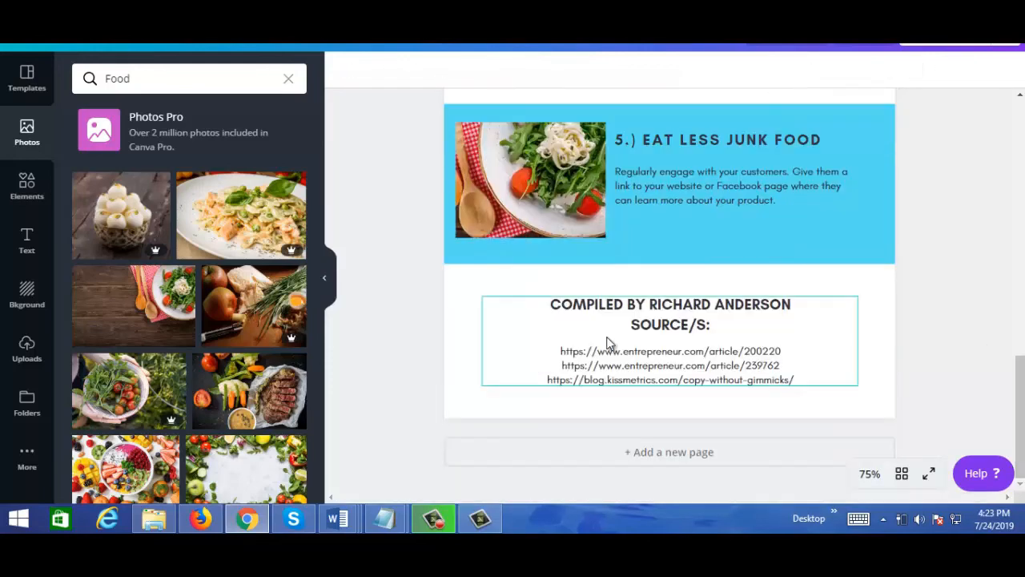
{"action": "left_click", "coordinate": [658, 309]}
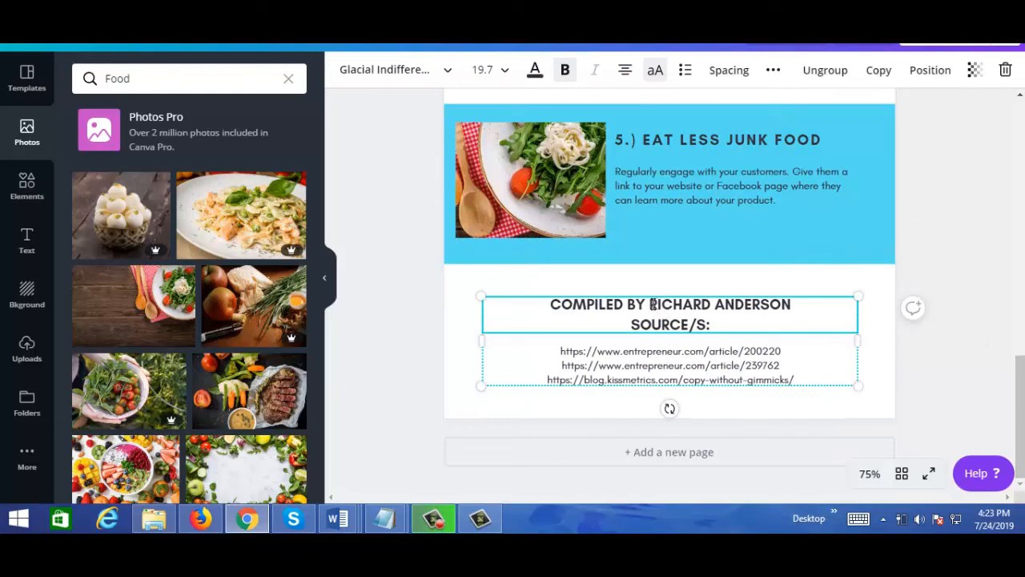
{"action": "left_click_drag", "start_coordinate": [651, 305], "coordinate": [796, 304]}
{"action": "type", "text": "JOHN DOE"}
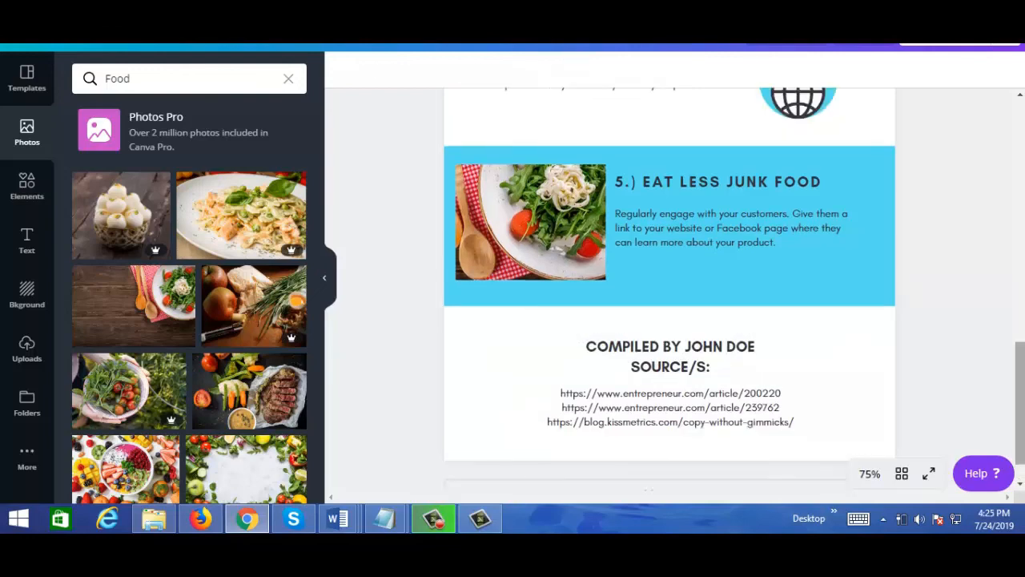
- Review the edited infographic from the footer back up to its title
{"action": "left_click_drag", "start_coordinate": [1020, 419], "coordinate": [1011, 299]}
{"action": "left_click_drag", "start_coordinate": [1003, 246], "coordinate": [989, 62]}
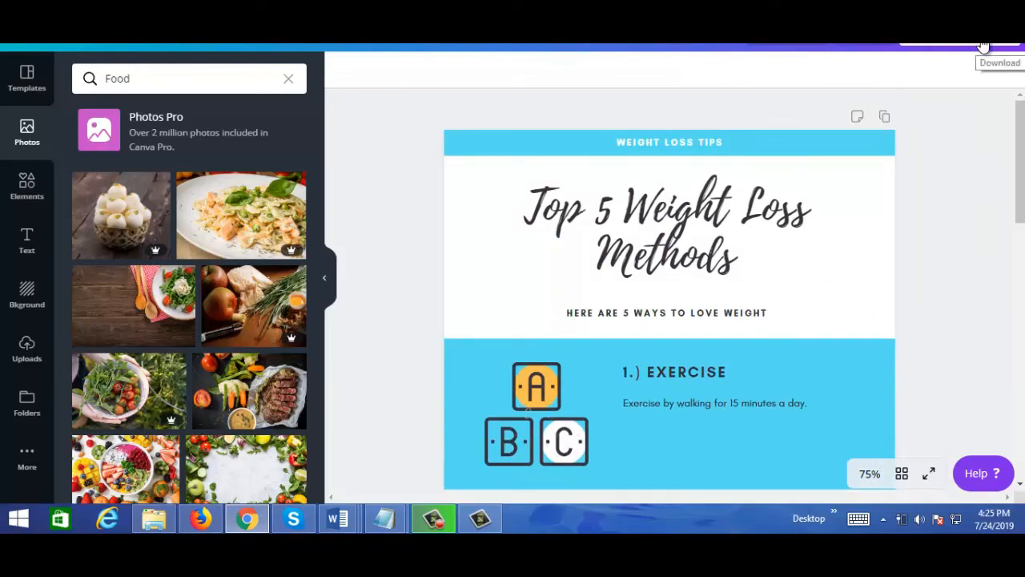